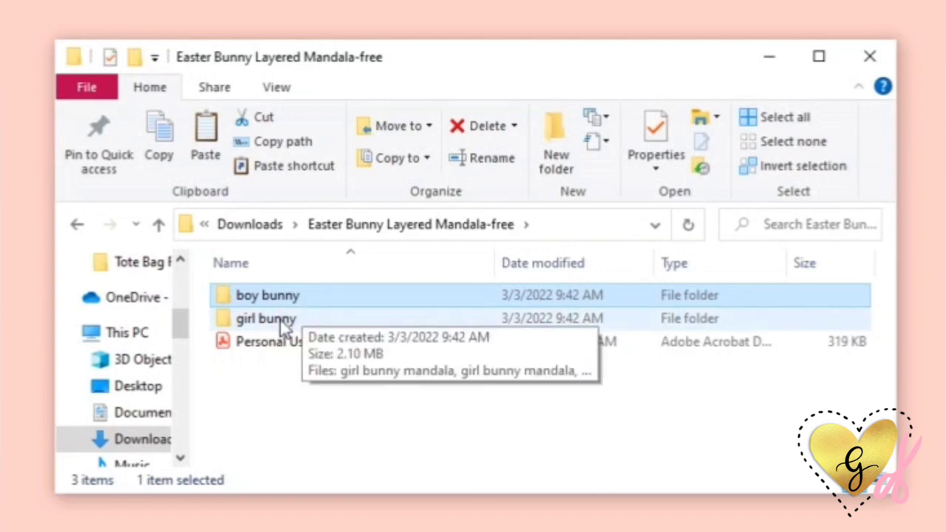
Step: Open the girl bunny folder and show its files as large icons to examine the available file formats
double_click(278, 323)
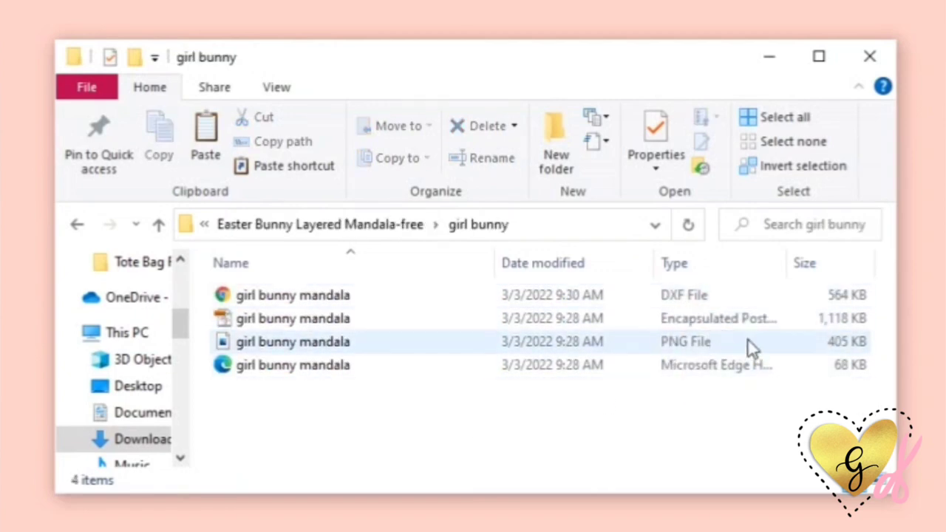
key(ctrl+shift+2)
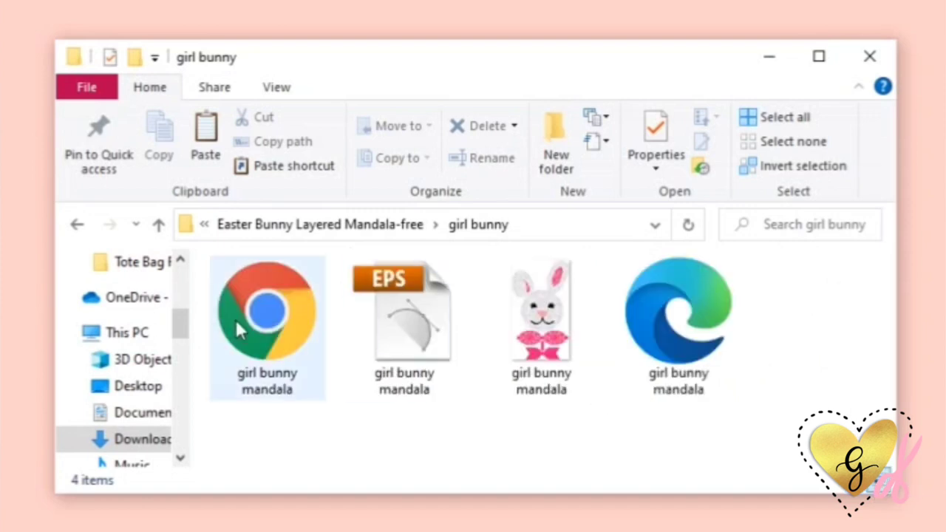
click(677, 377)
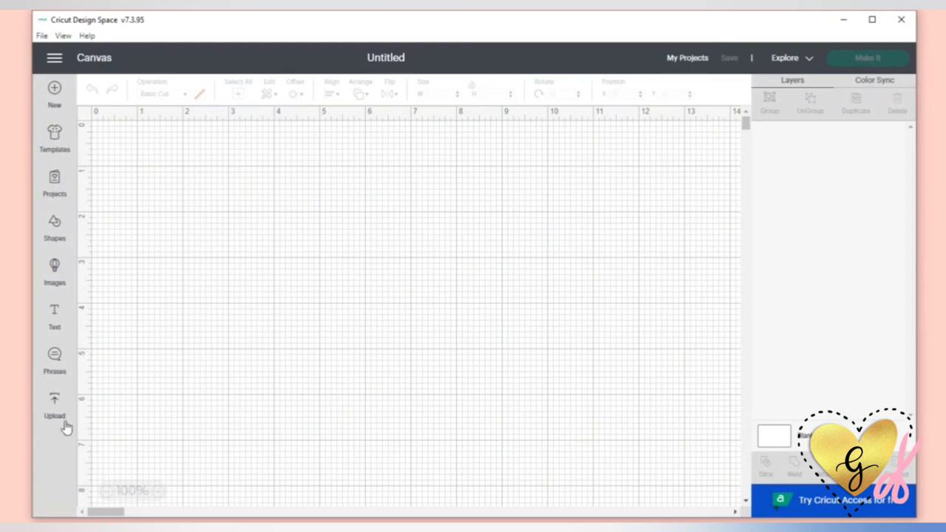
Step: Switch to Cricut Design Space and upload the Microsoft Edge version of boy bunny mandala from the downloaded Easter Bunny Layered Mandala-free folder
click(55, 407)
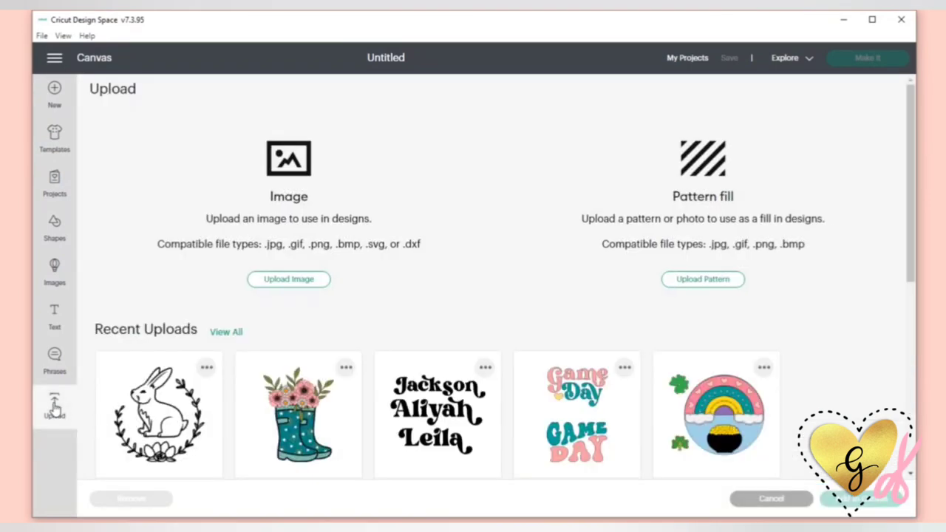
click(294, 284)
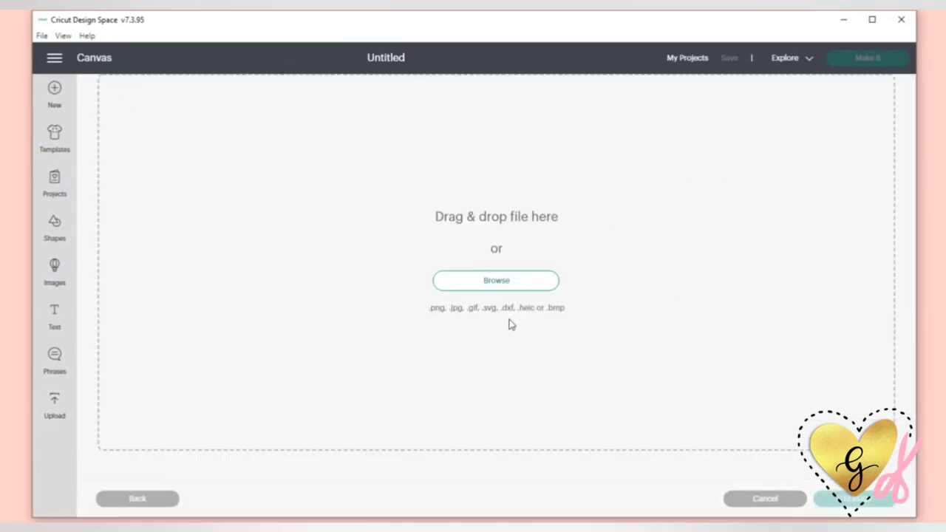
click(513, 285)
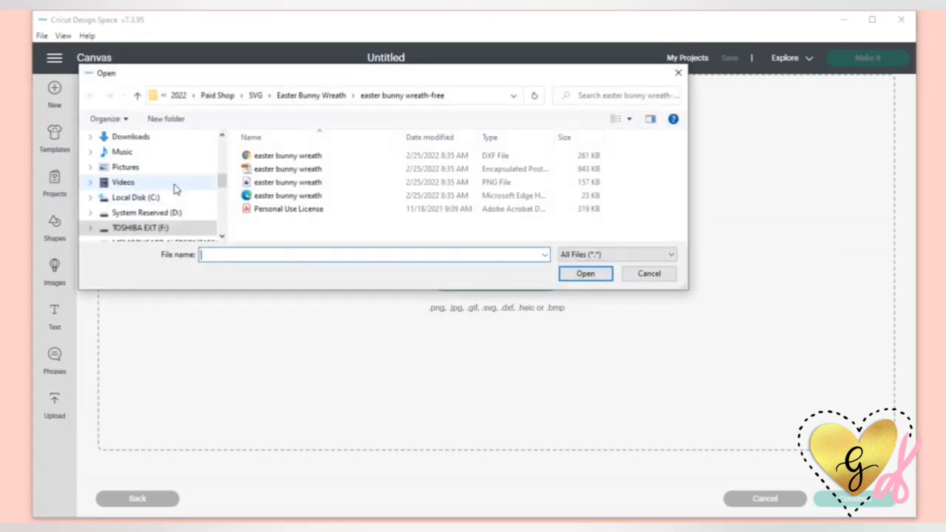
click(172, 144)
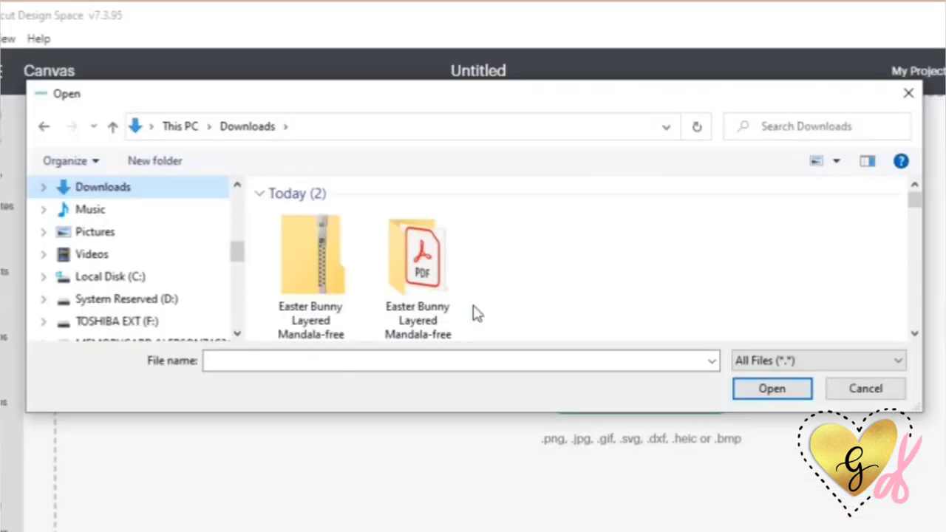
double_click(435, 275)
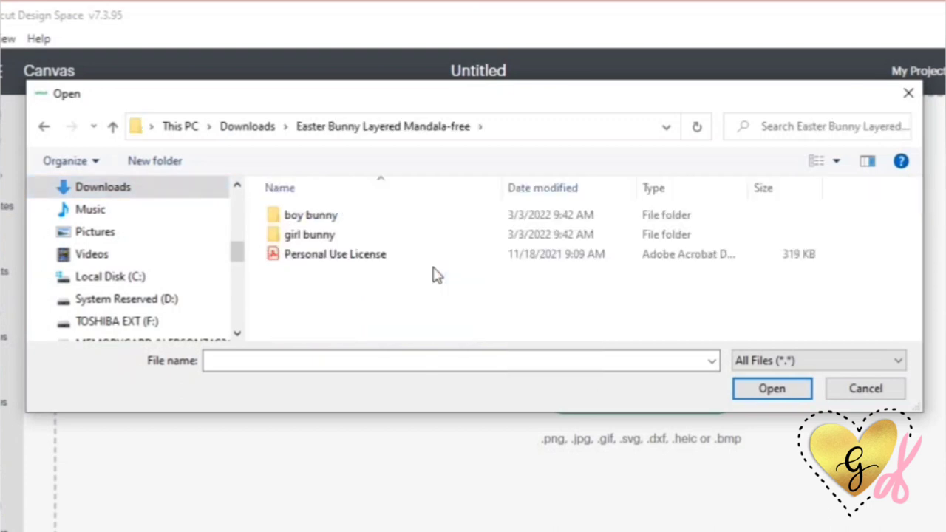
double_click(418, 218)
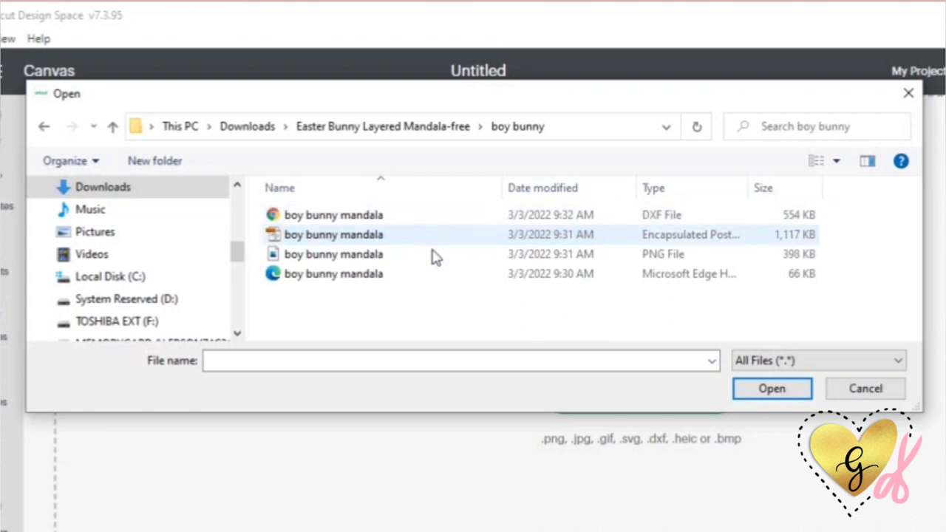
click(715, 282)
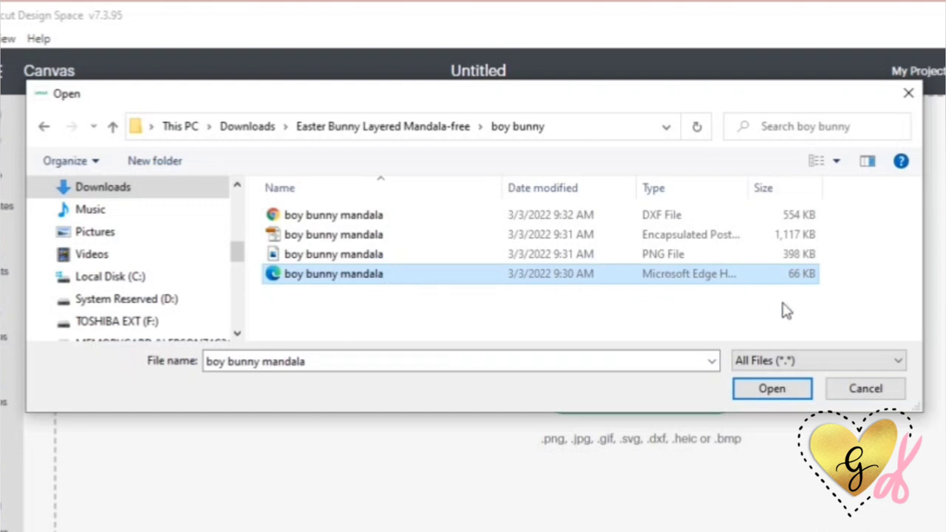
click(769, 389)
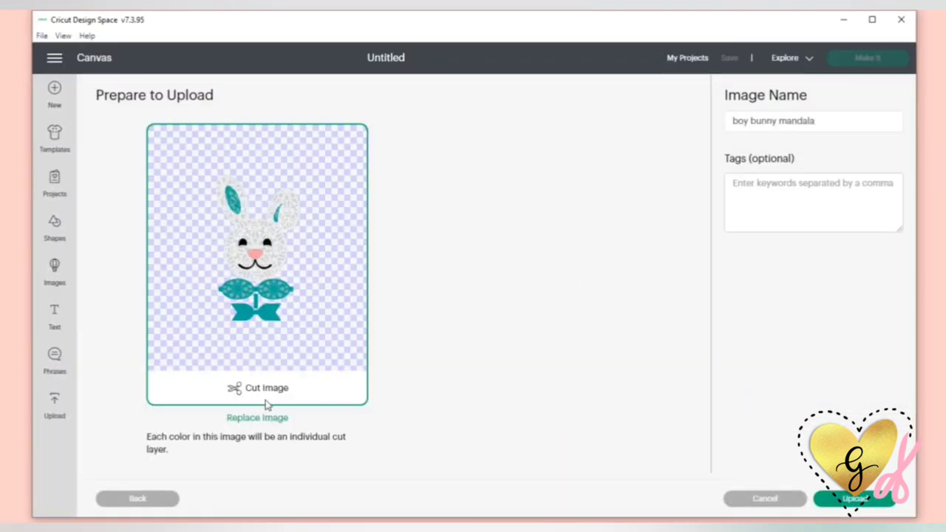
click(851, 505)
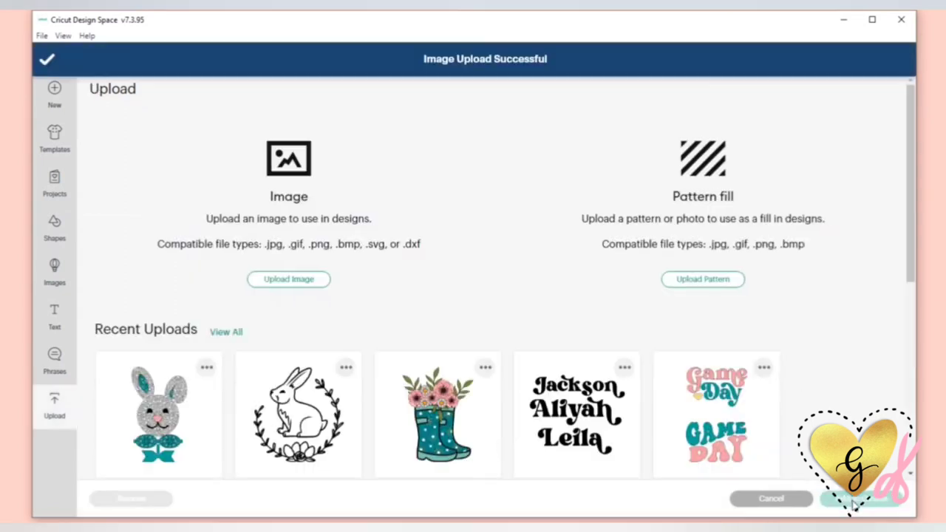
Step: Upload the Microsoft Edge version of girl bunny mandala from the girl bunny folder as a cut image
click(290, 279)
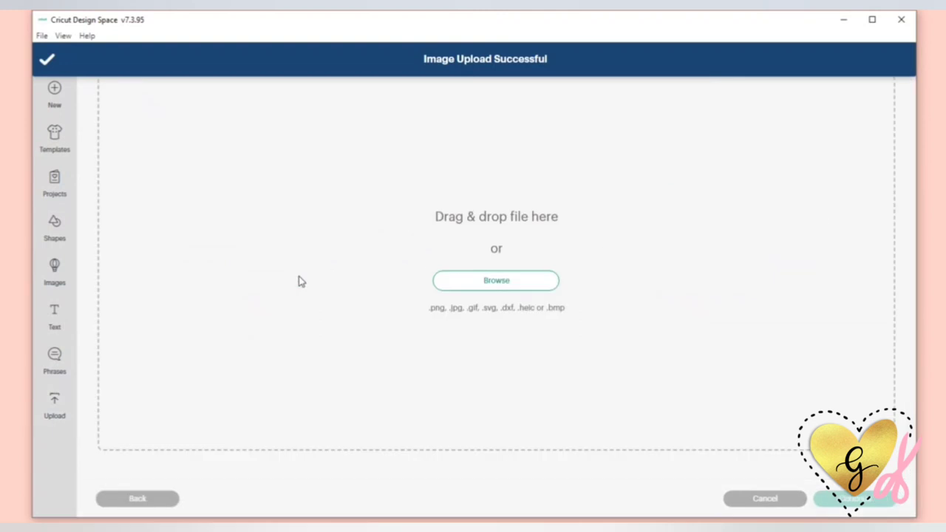
click(492, 281)
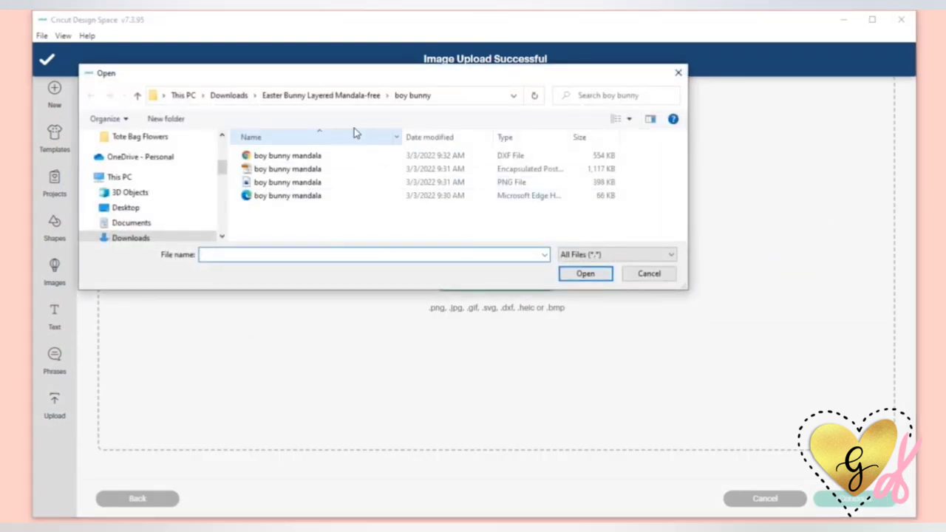
click(353, 98)
double_click(275, 169)
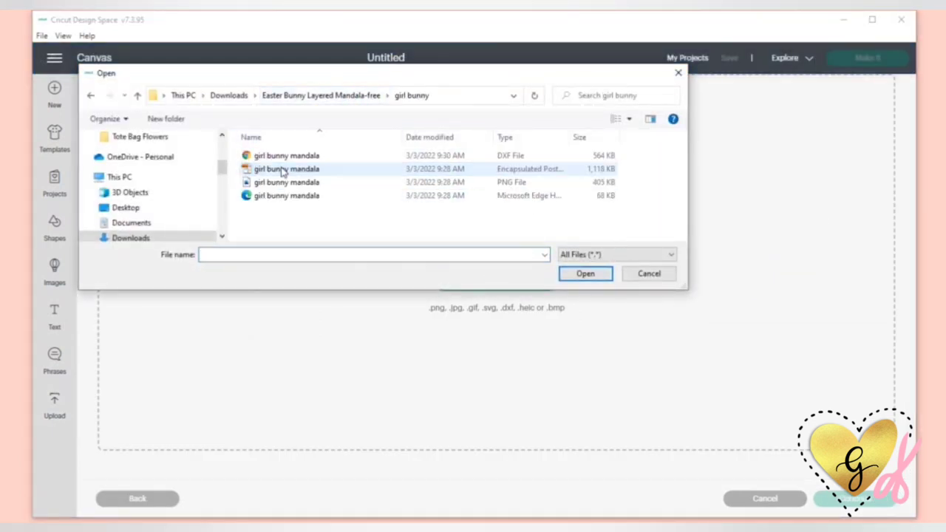
click(323, 195)
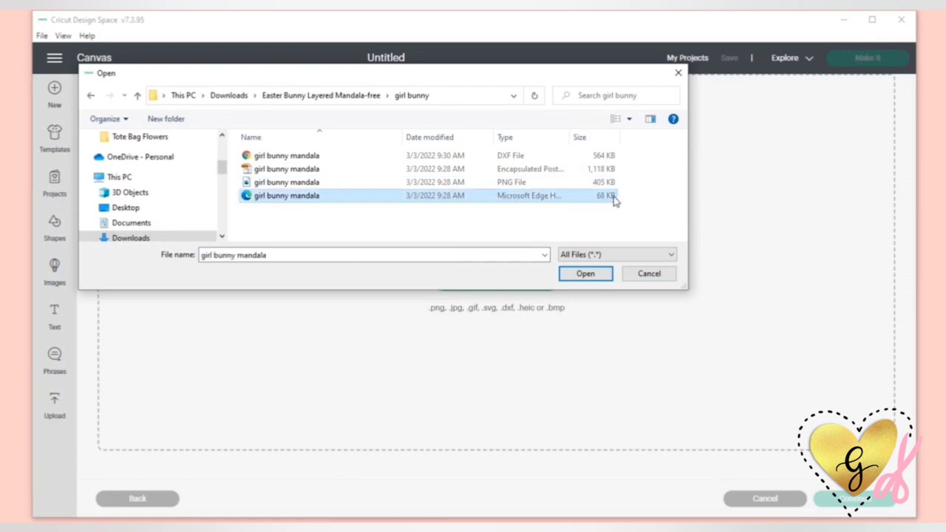
click(602, 275)
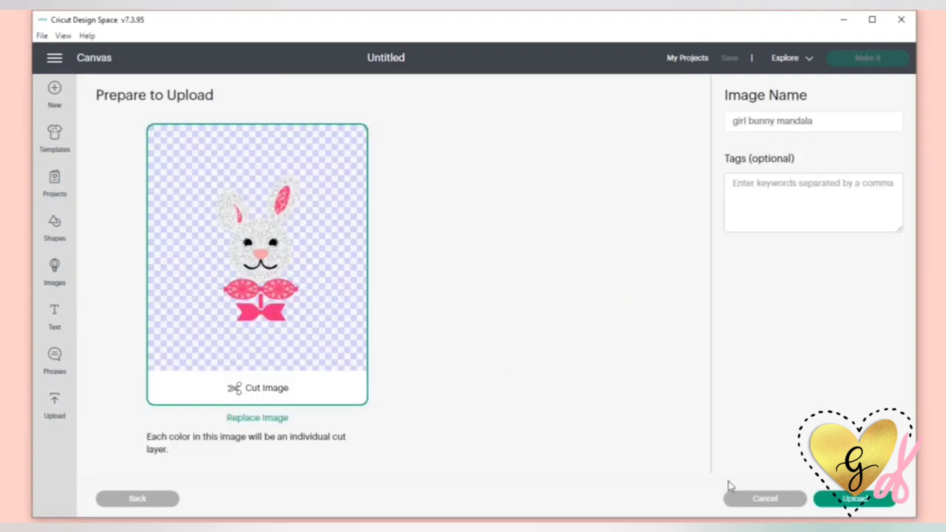
click(845, 506)
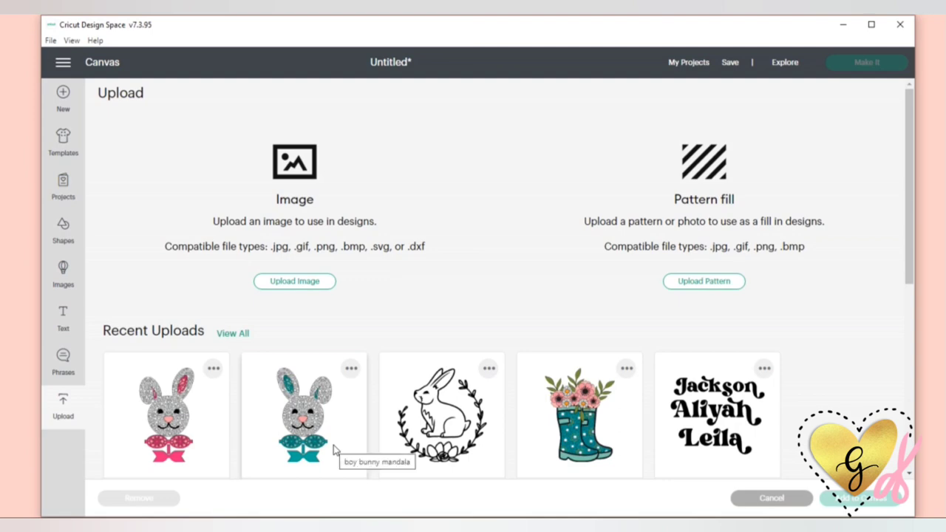
Step: Add both uploaded images, the boy bunny mandala and the girl bunny mandala, to the canvas together
click(303, 414)
click(166, 414)
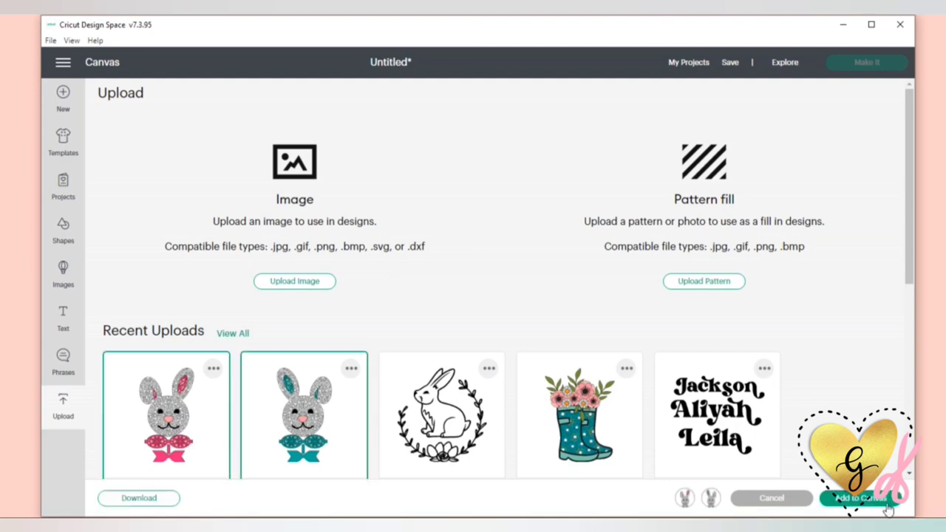
click(885, 506)
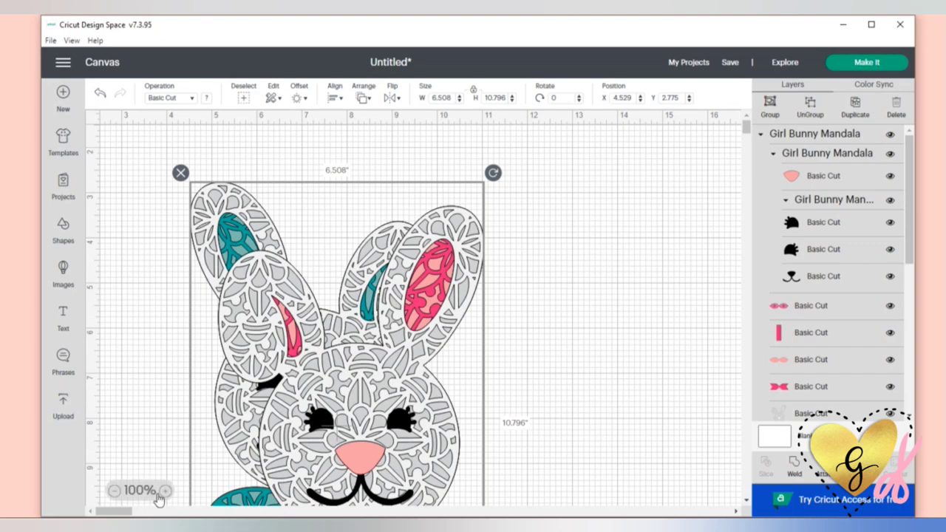
Step: Separate the overlapping bunnies by moving the girl bunny to the right of the boy bunny, and lower the boy bunny to about Y 2.8
click(115, 490)
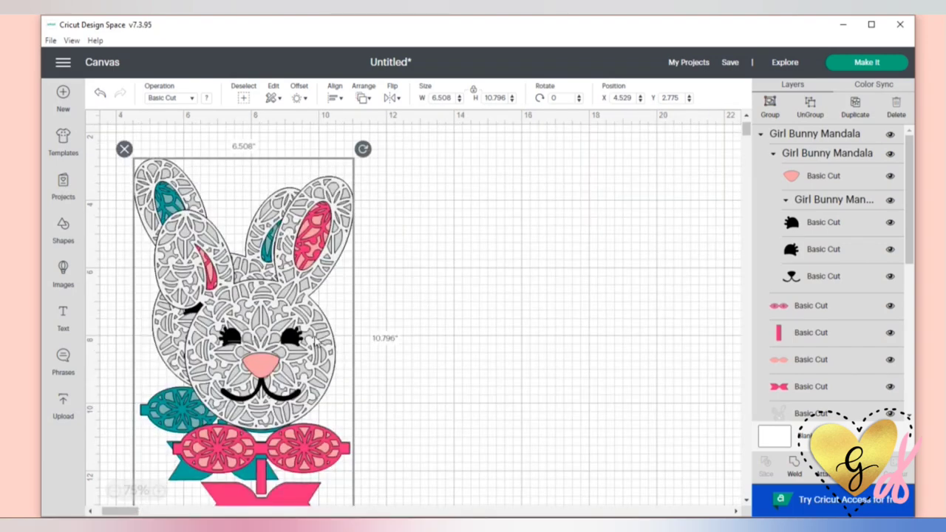
click(477, 332)
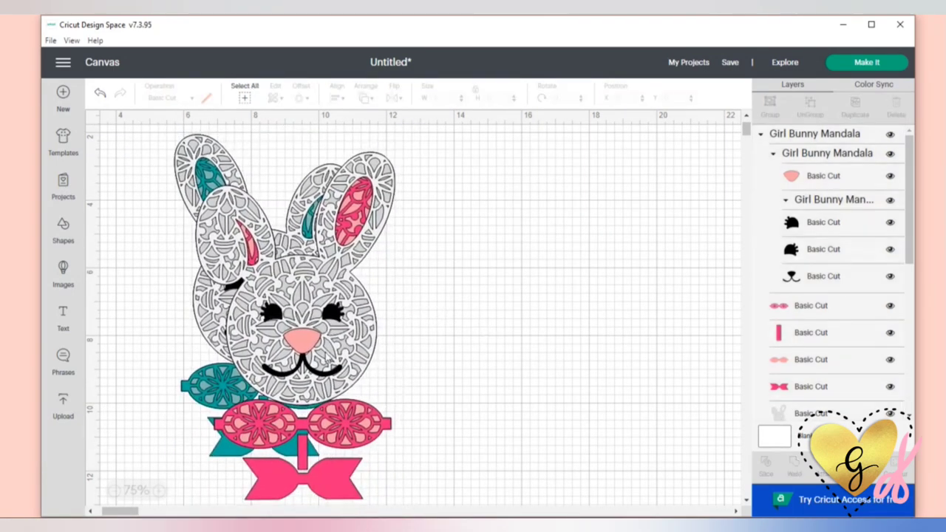
drag(288, 265, 562, 258)
drag(561, 304, 531, 332)
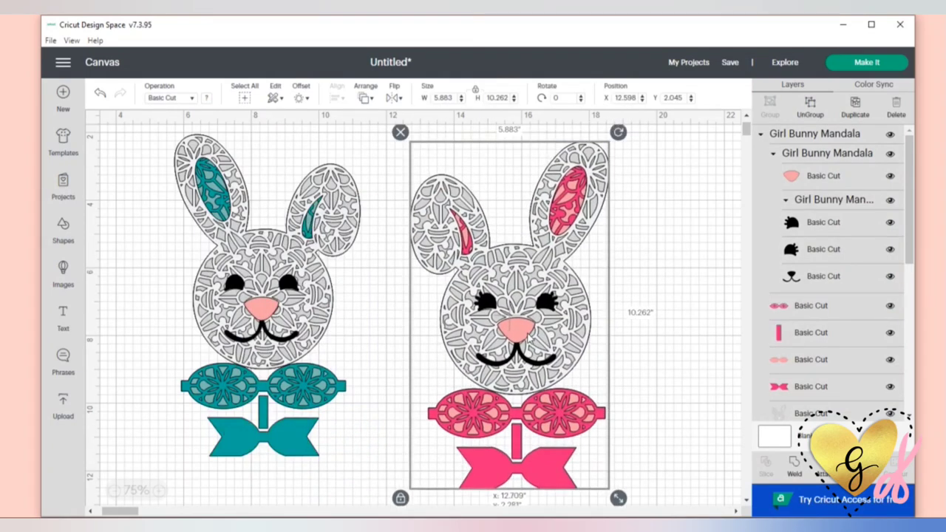
drag(331, 309, 332, 335)
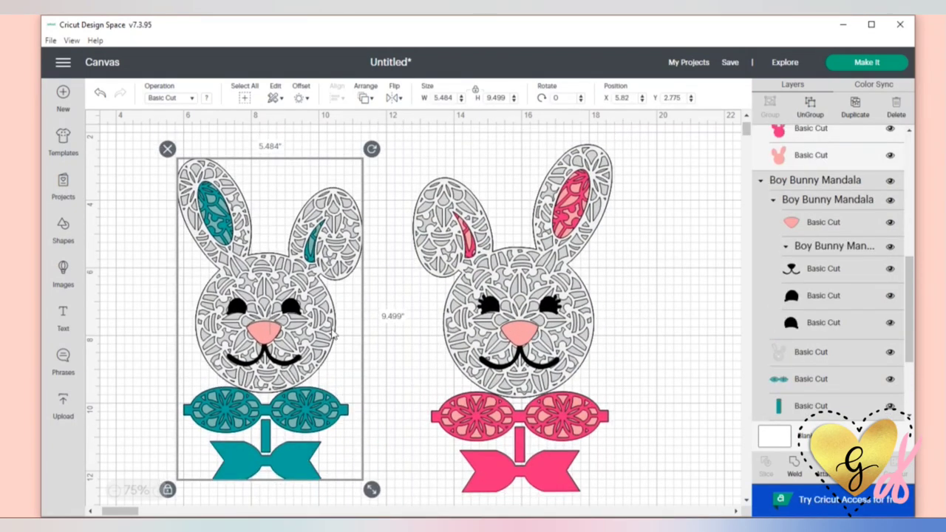
Step: Set the boy bunny's overall height to 9.5 inches, keeping its proportions
click(613, 331)
click(289, 334)
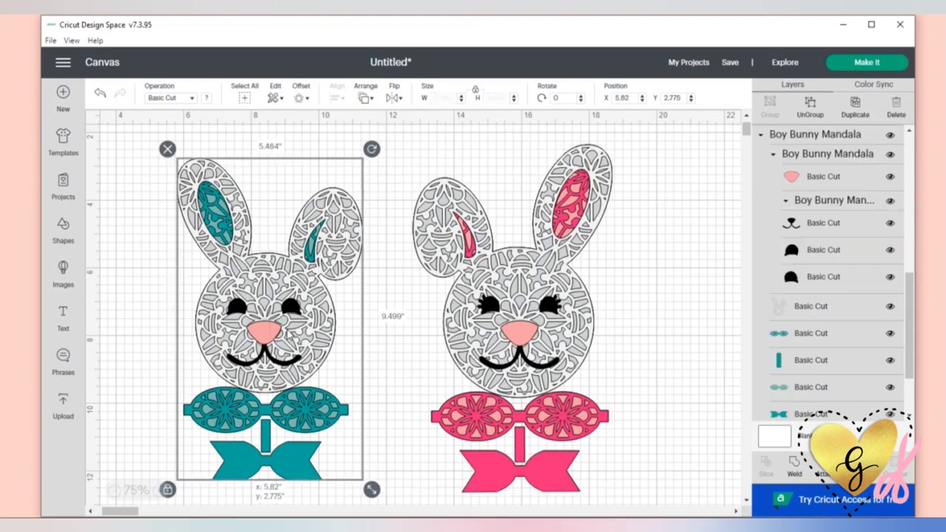
click(519, 330)
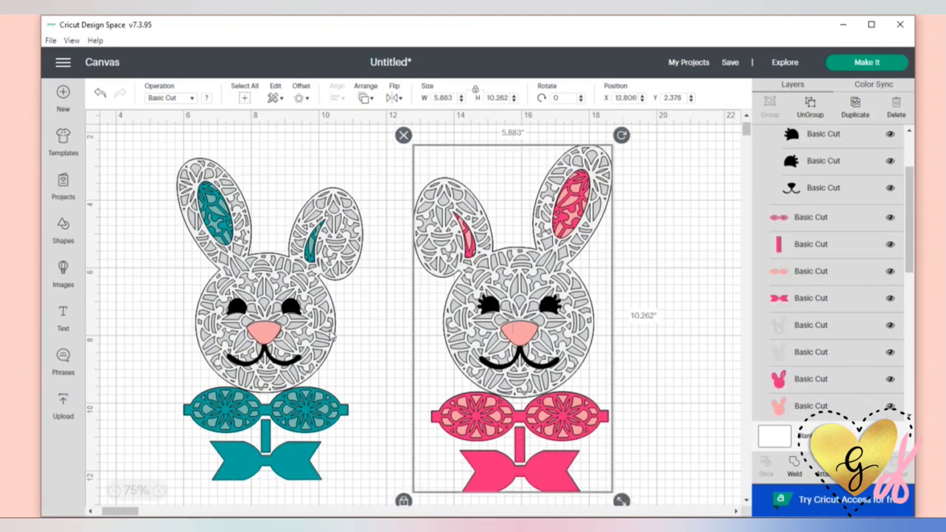
click(333, 335)
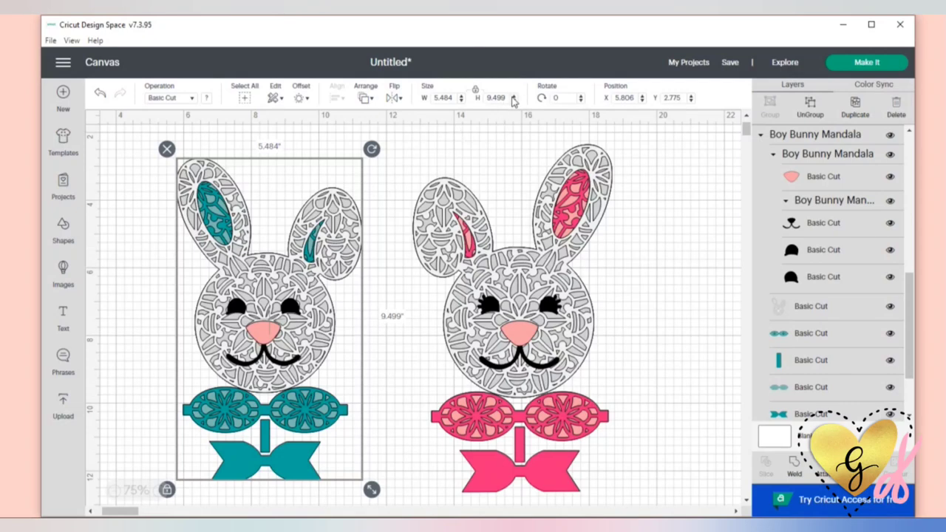
click(515, 98)
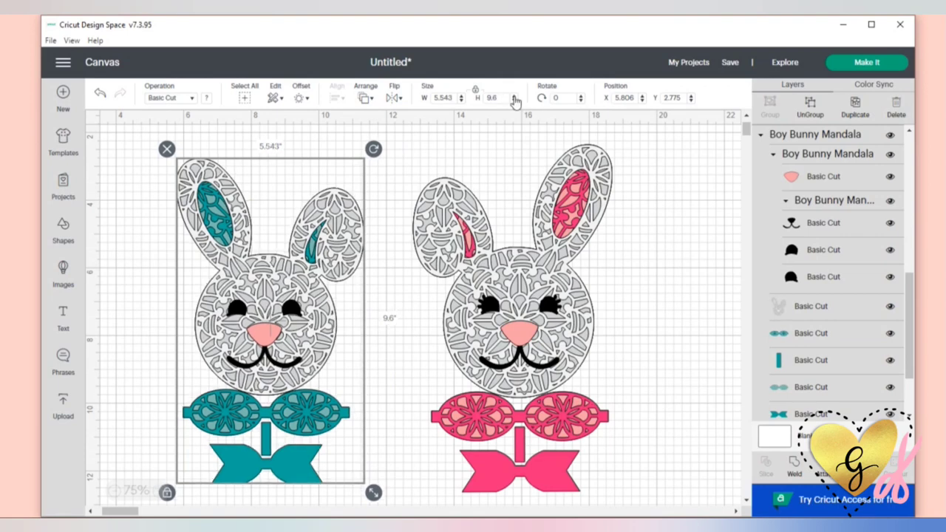
click(515, 101)
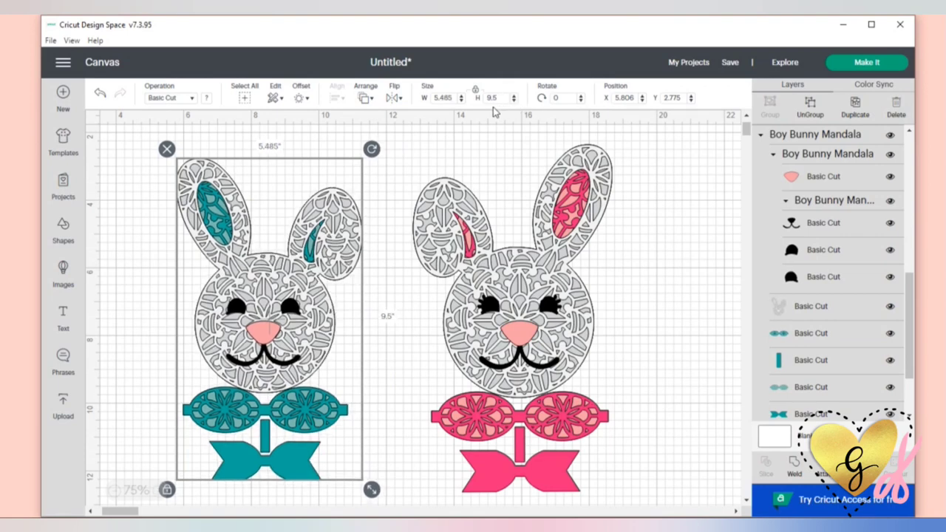
Step: Set the girl bunny's height to 9.5 inches and move it down to about Y 2.7, level with the boy bunny
click(543, 276)
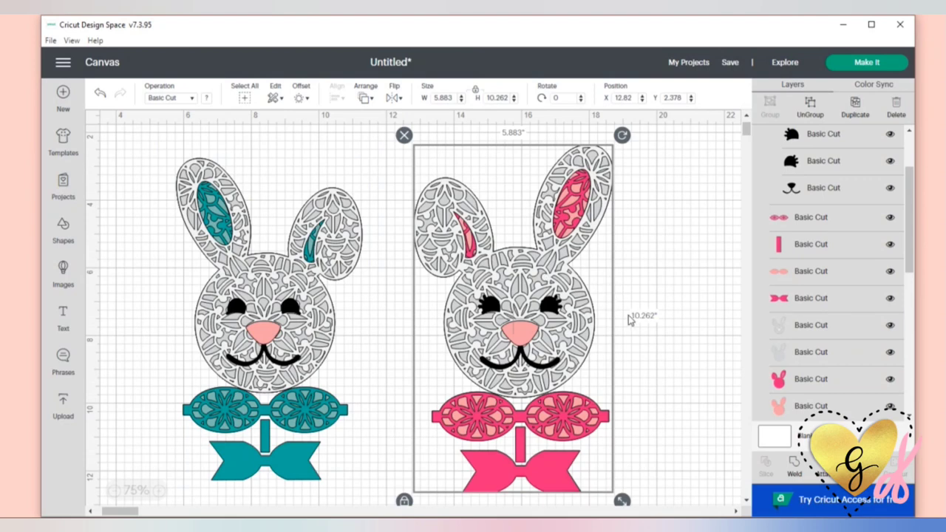
double_click(497, 99)
text(9.5)
key(Return)
drag(501, 270, 500, 283)
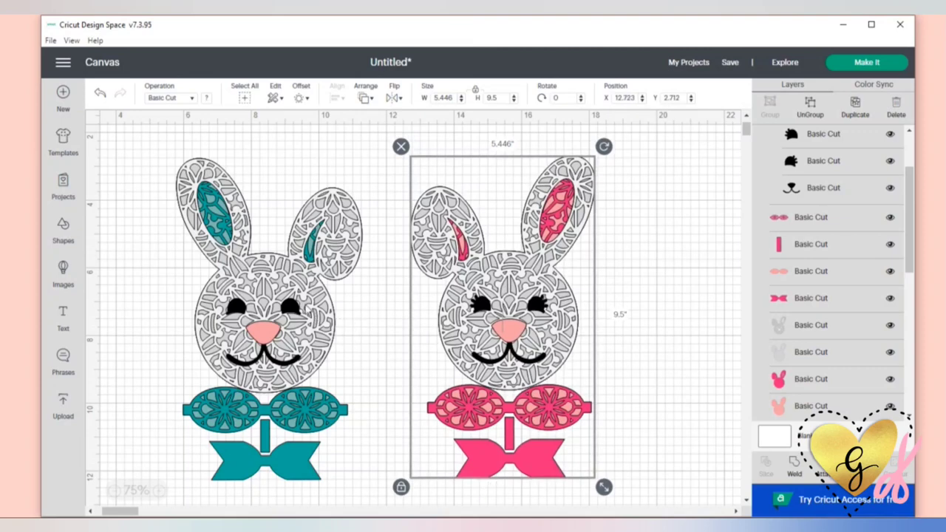
click(260, 316)
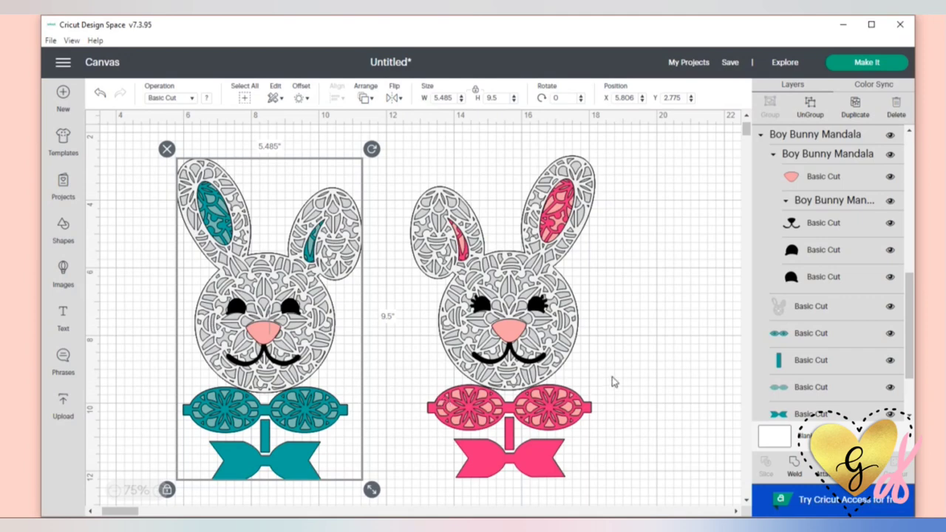
click(563, 389)
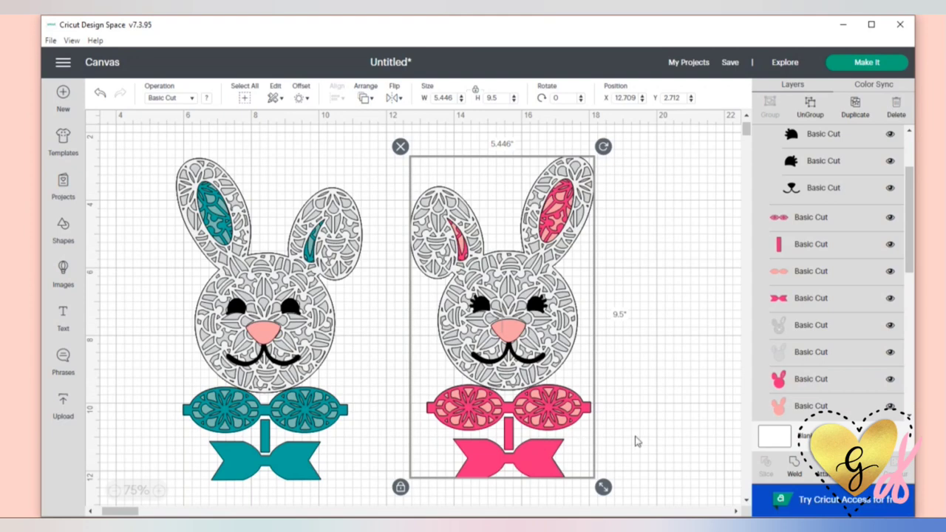
click(654, 412)
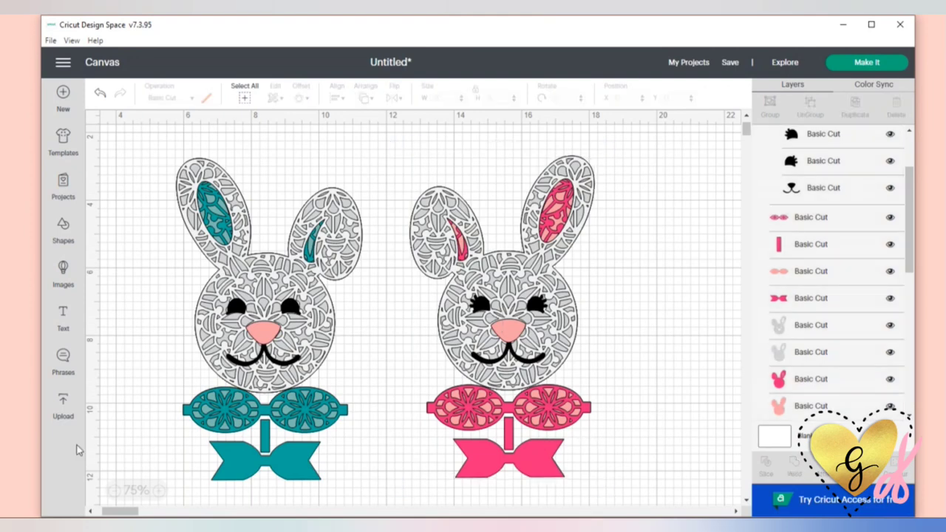
Step: Add a square to the canvas, move it between the two bunnies and set its size to 8.5 by 8.5 inches
click(63, 229)
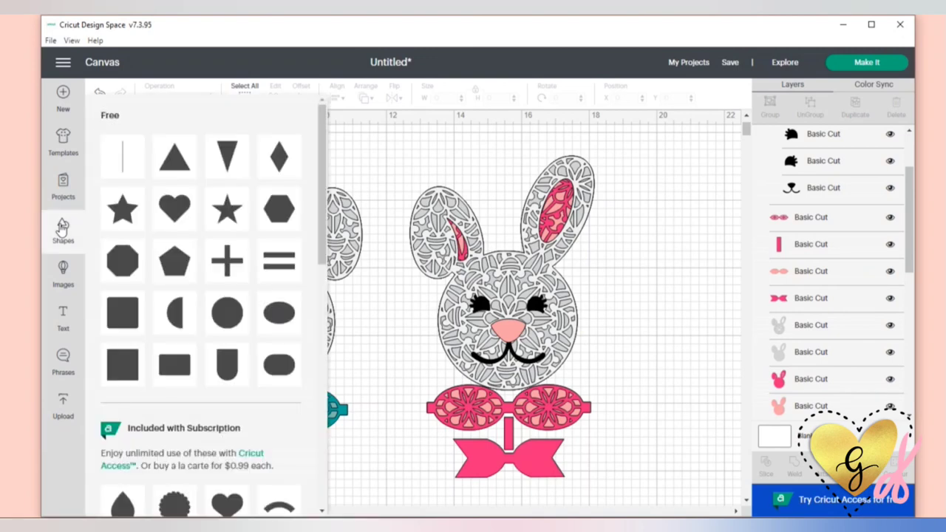
click(116, 364)
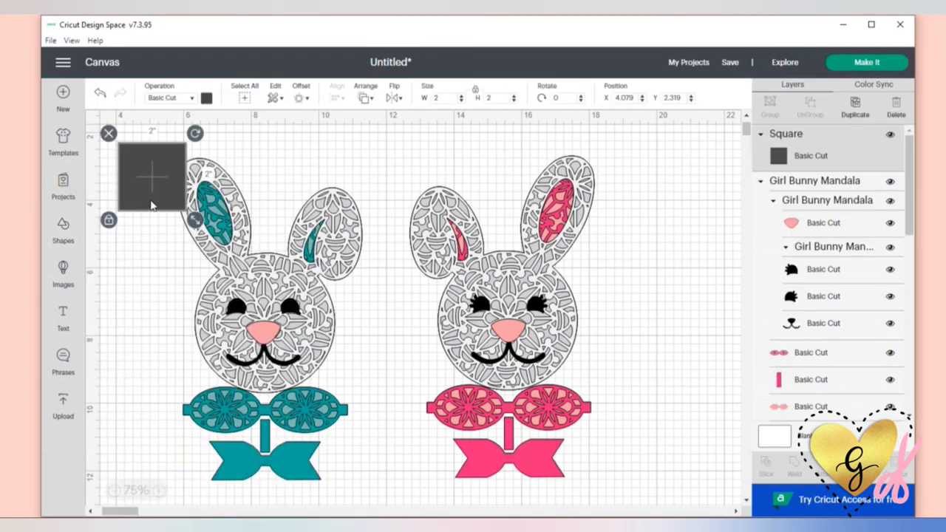
drag(158, 162, 381, 235)
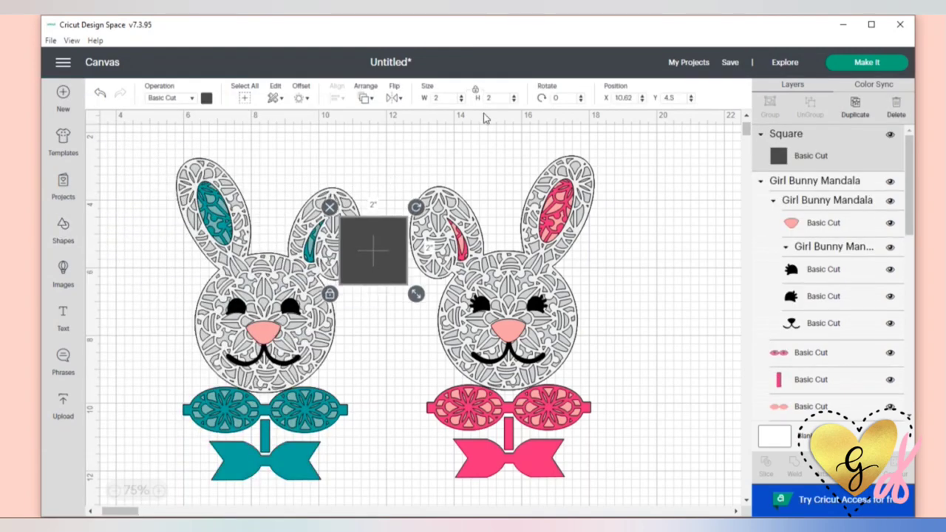
double_click(436, 100)
key(Return)
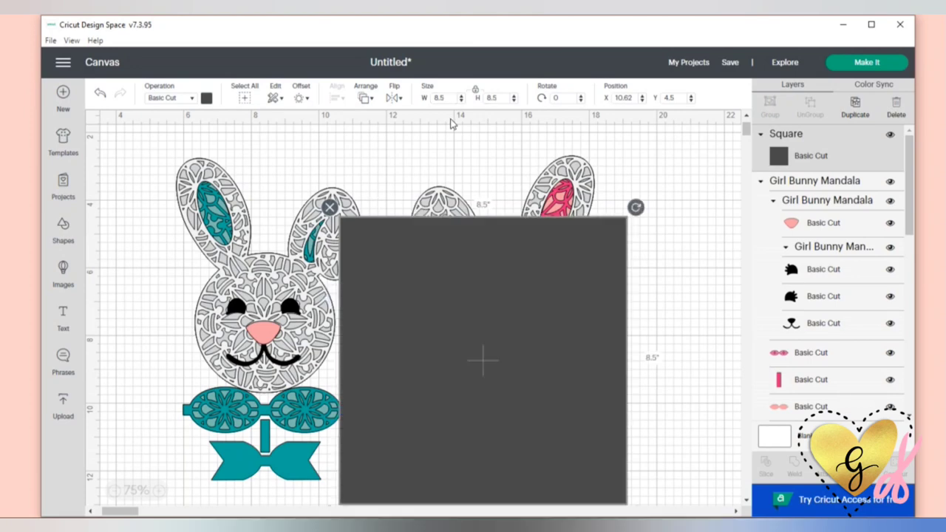
Step: Send the 8.5-inch square to the back and arrange it and the girl bunny so her head sits over the square
drag(466, 288, 497, 235)
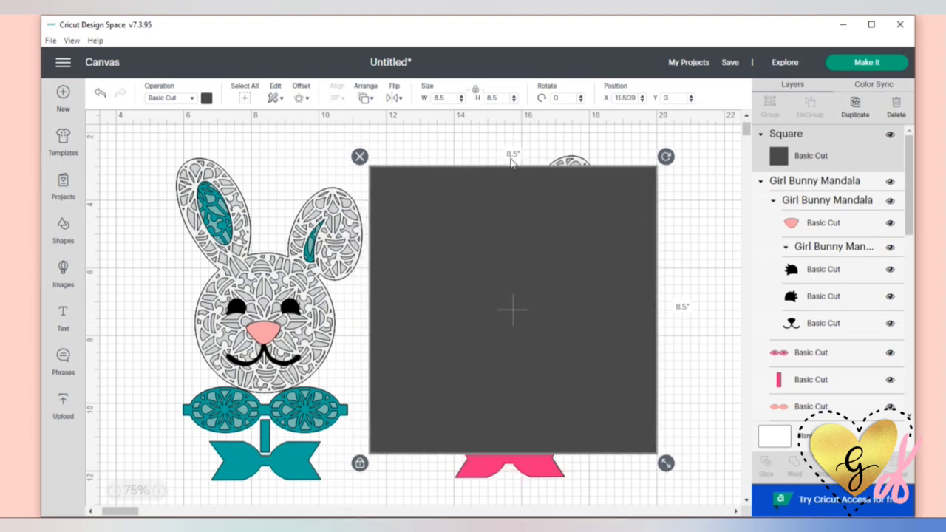
right_click(639, 296)
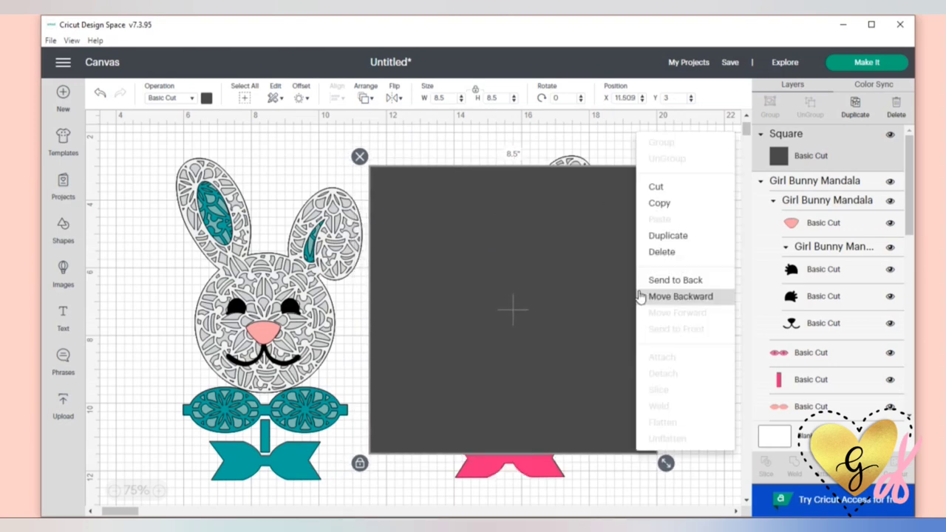
click(650, 280)
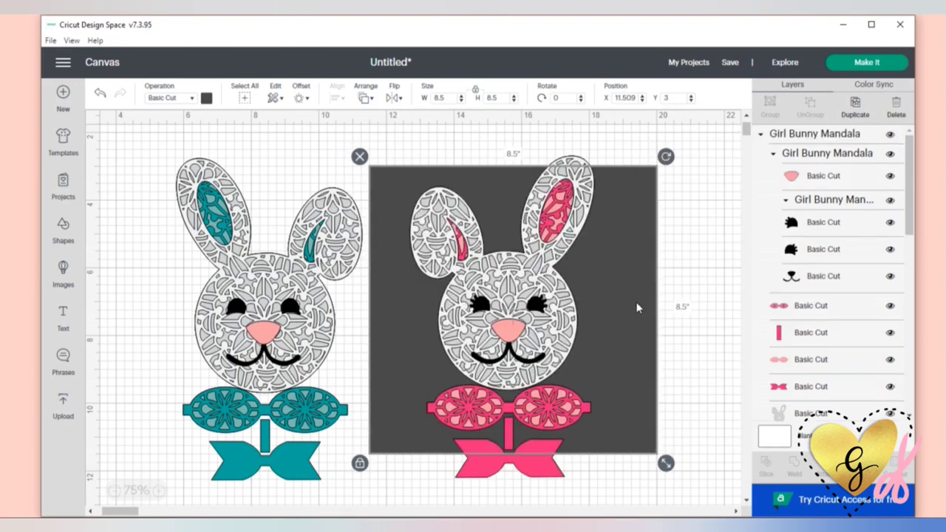
drag(637, 308, 686, 289)
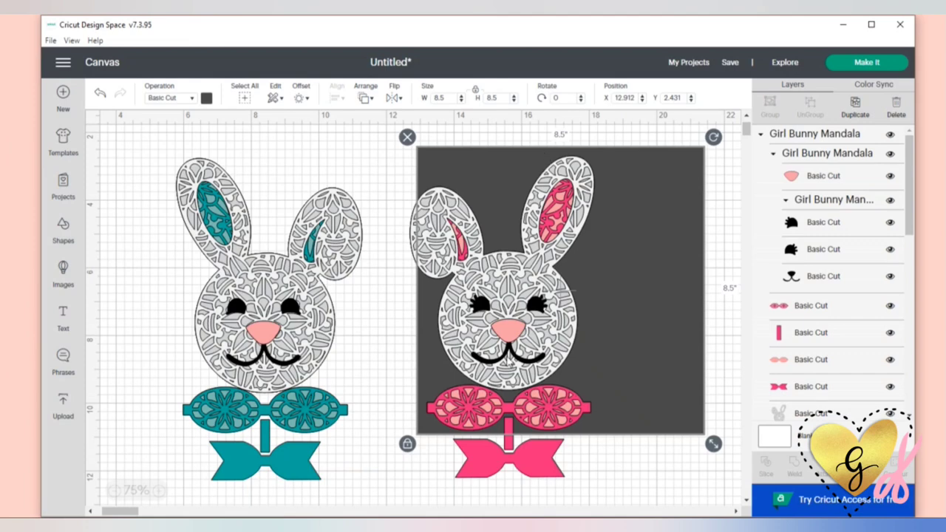
drag(509, 362, 570, 373)
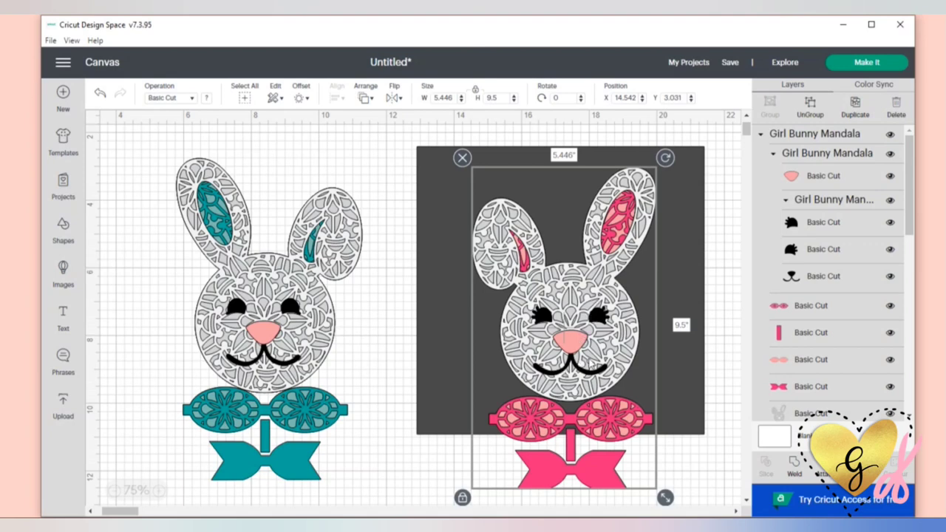
Step: Ungroup the girl bunny mandala and select all of its bow pieces together
right_click(592, 427)
click(641, 139)
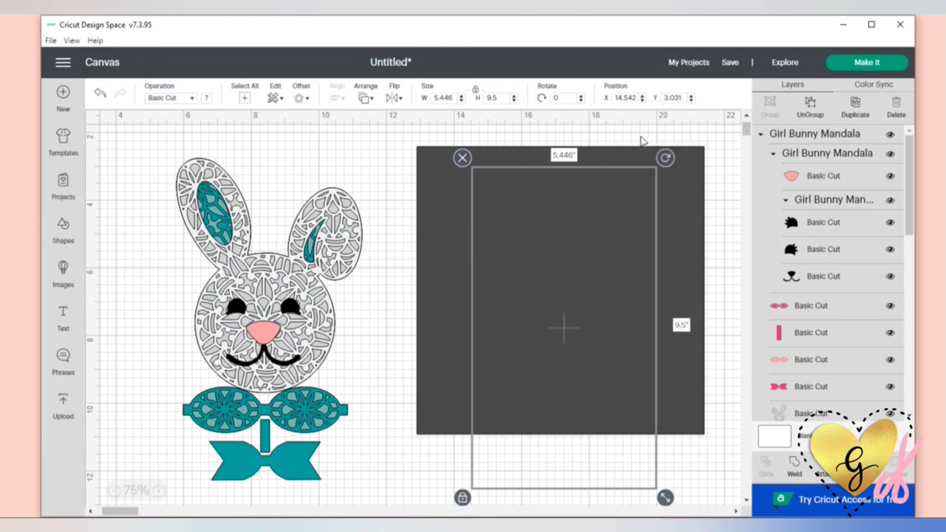
click(570, 441)
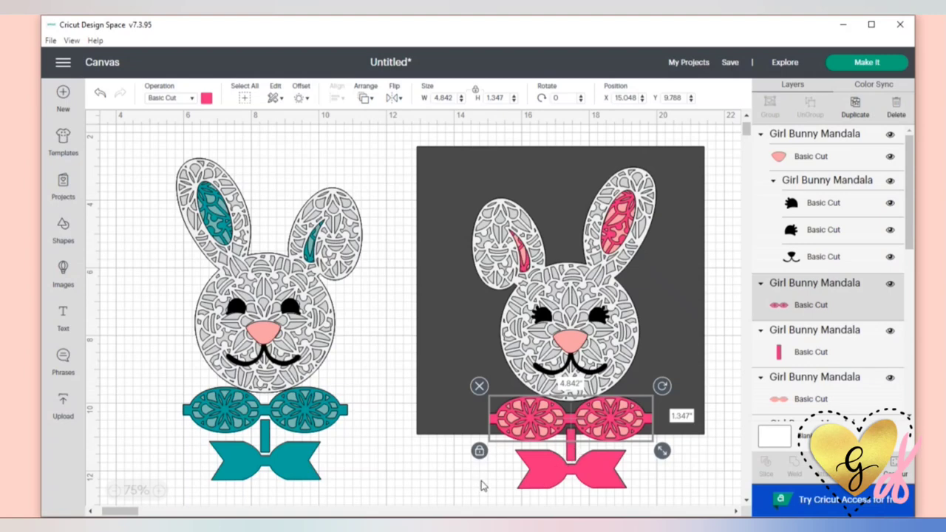
shift+click(558, 474)
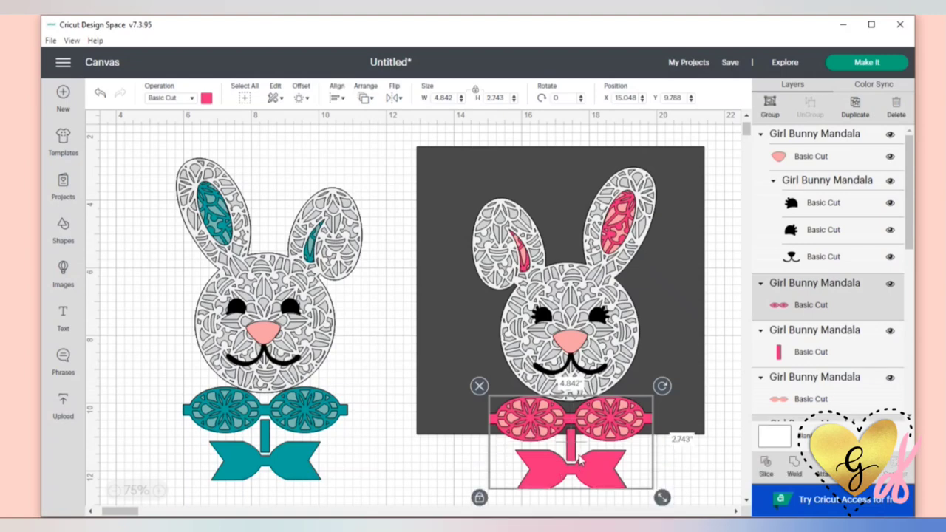
shift+click(808, 398)
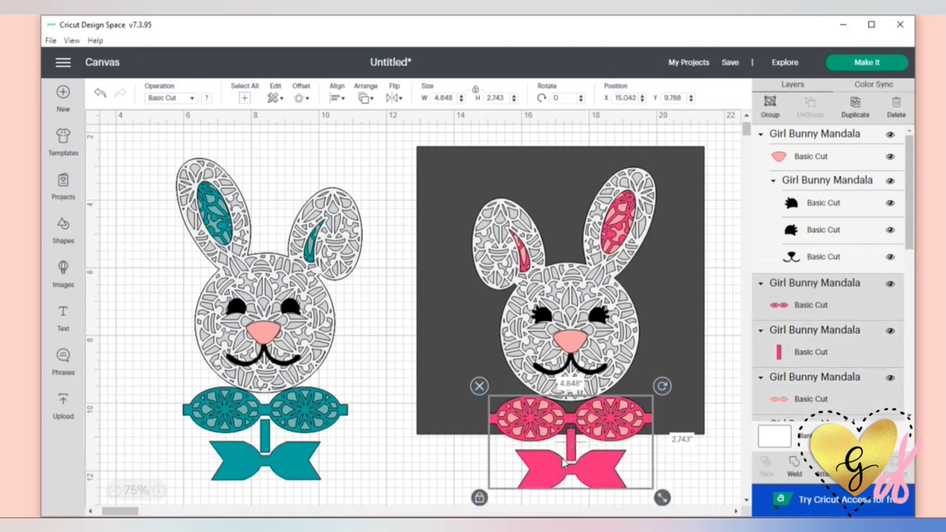
Step: Move the girl bunny's bow pieces up over her upright ear and rotate them about 22.7 degrees
drag(562, 462, 583, 316)
drag(682, 239, 696, 277)
drag(565, 318, 586, 268)
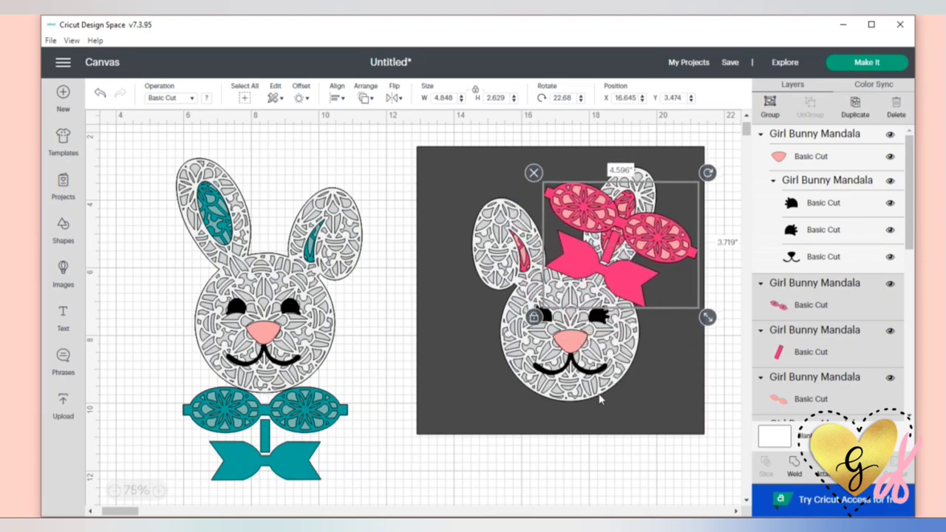
click(590, 442)
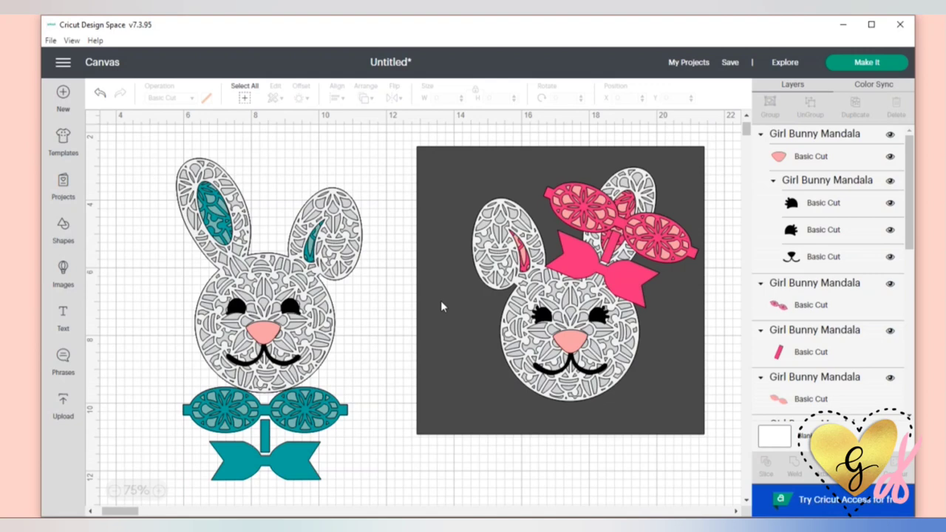
Step: Move the square from behind the girl bunny to behind the boy bunny, at about X 4.1, Y 2.5
click(449, 342)
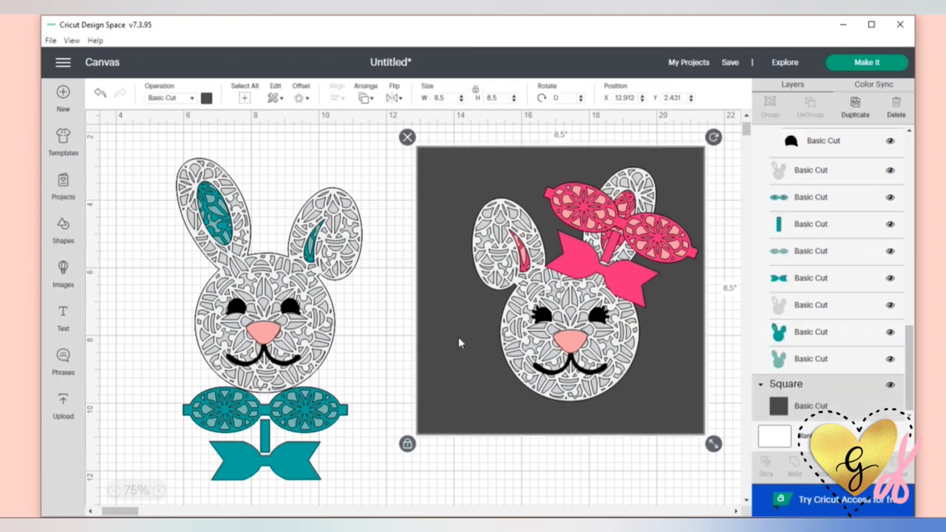
drag(458, 337, 160, 339)
drag(395, 278, 399, 295)
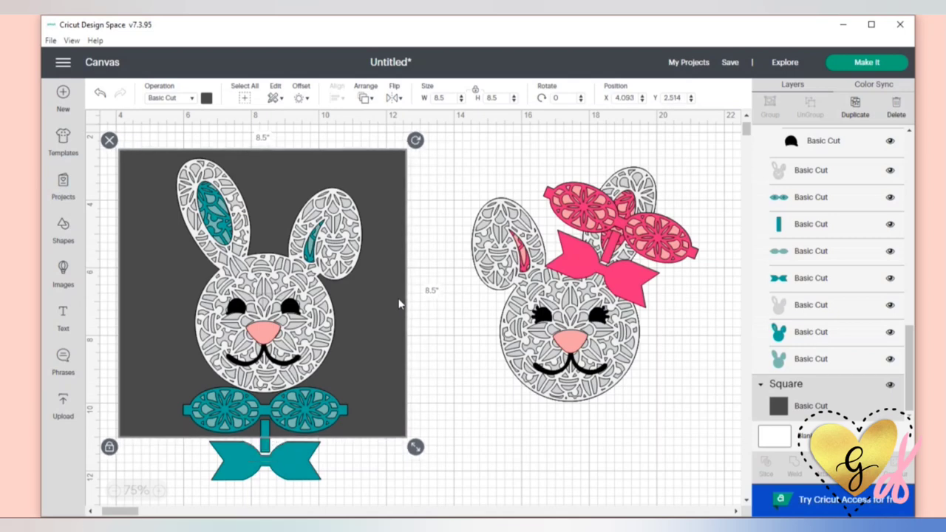
click(377, 473)
Step: Ungroup the boy bunny mandala and move its solid bow tails and center strip below the square
click(264, 454)
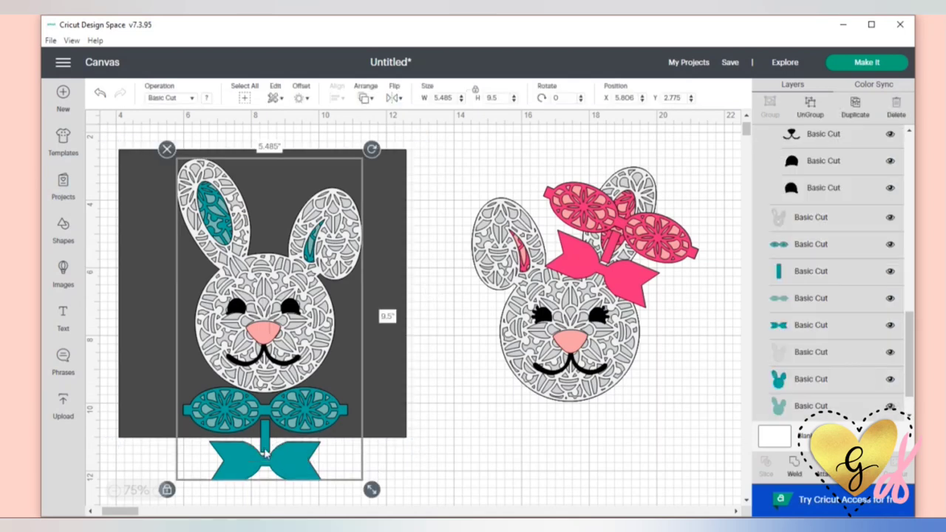
right_click(264, 454)
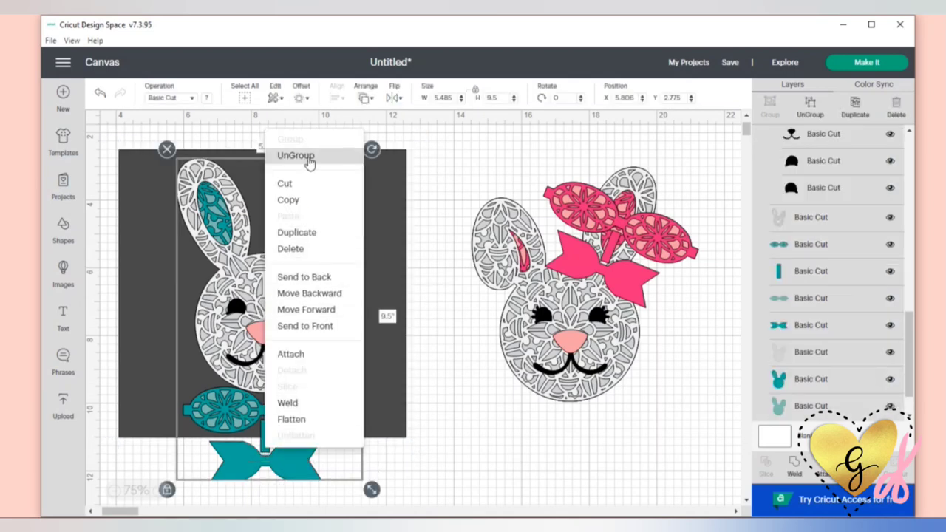
drag(283, 466, 283, 479)
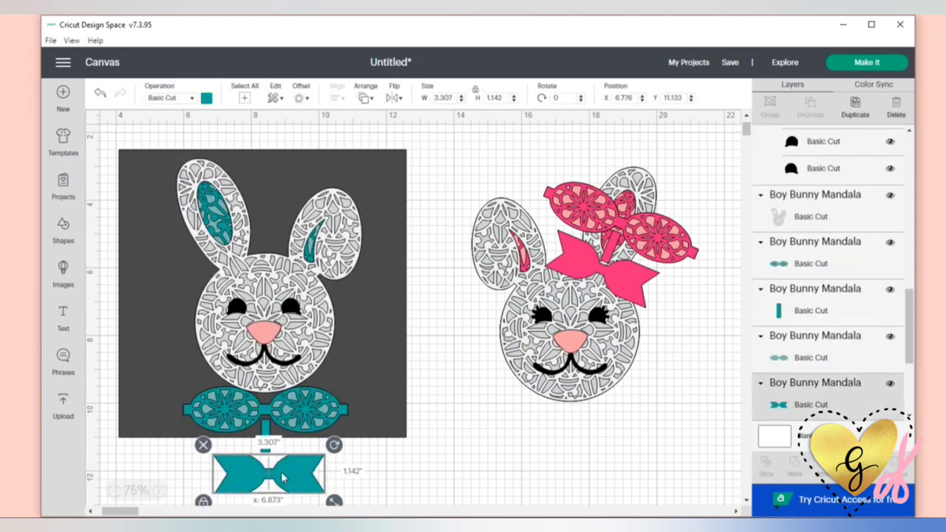
click(265, 427)
drag(264, 441, 335, 485)
click(384, 466)
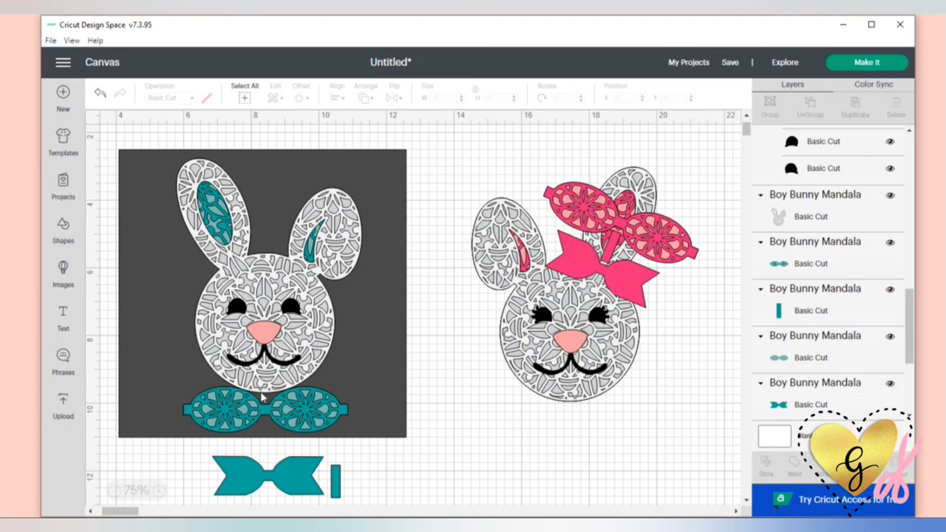
Step: Move the boy bunny's patterned bow below the square and place the solid bow tails directly under his chin
click(299, 409)
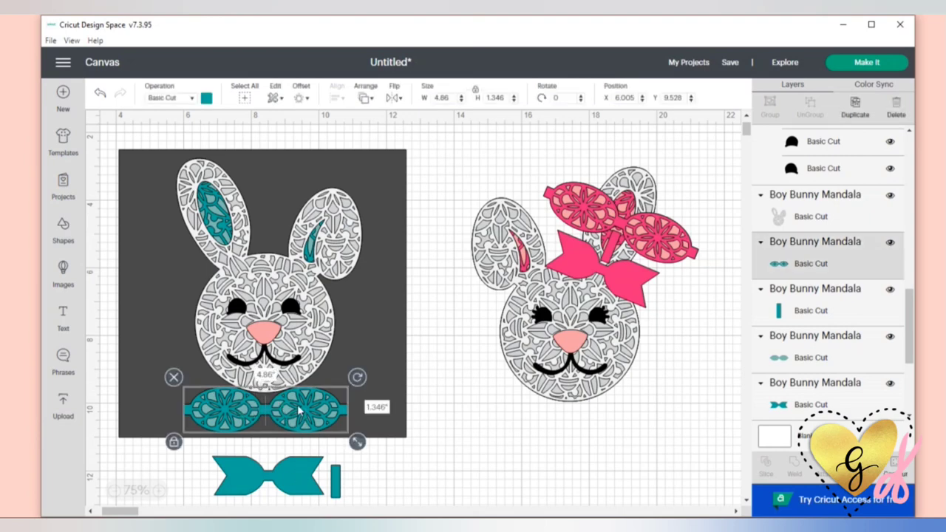
key(Down)
key(Down)
key(Down)
key(Down)
key(Down)
key(Down)
key(Down)
key(Down)
key(Down)
key(Down)
key(Down)
key(Down)
key(Down)
key(Down)
key(Down)
key(Down)
key(Down)
key(Down)
key(Down)
key(Down)
drag(294, 414, 290, 395)
click(293, 465)
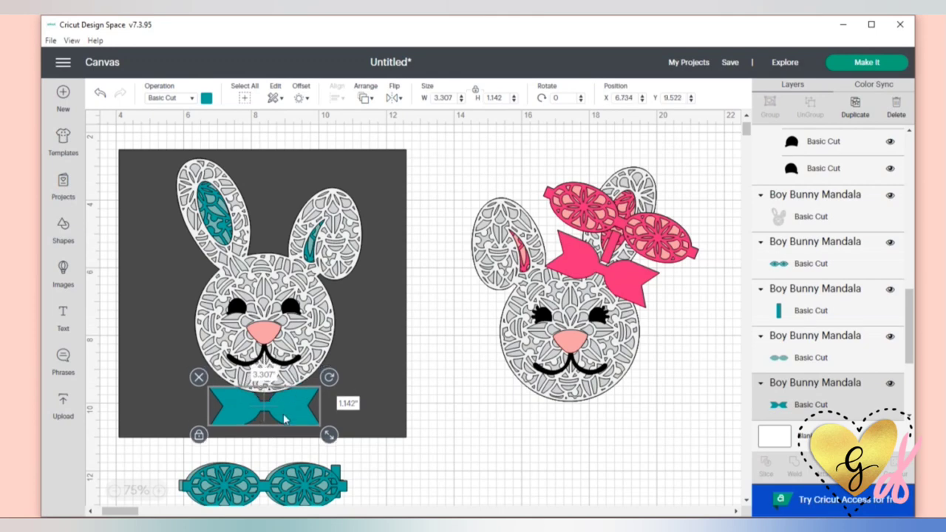
click(407, 471)
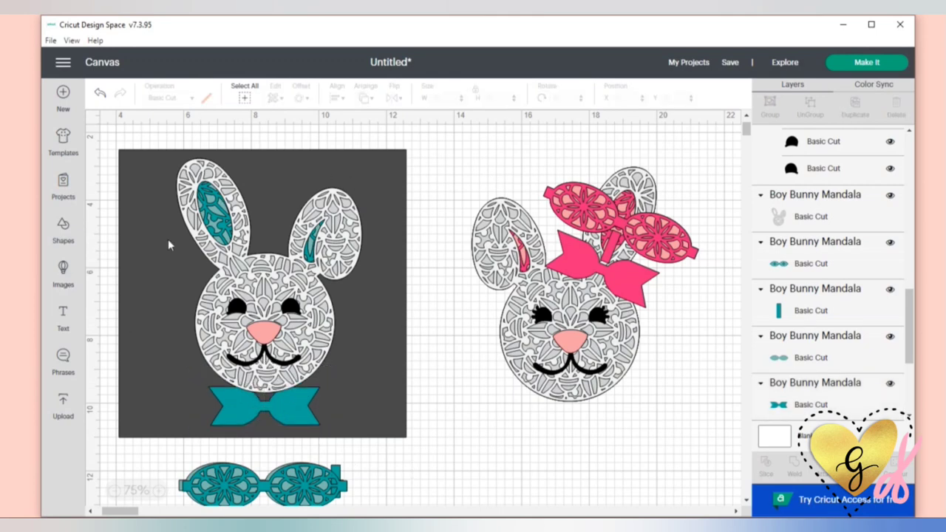
Step: Pull the boy bunny's top patterned layer away from its backing, and undo that move
drag(184, 276, 249, 305)
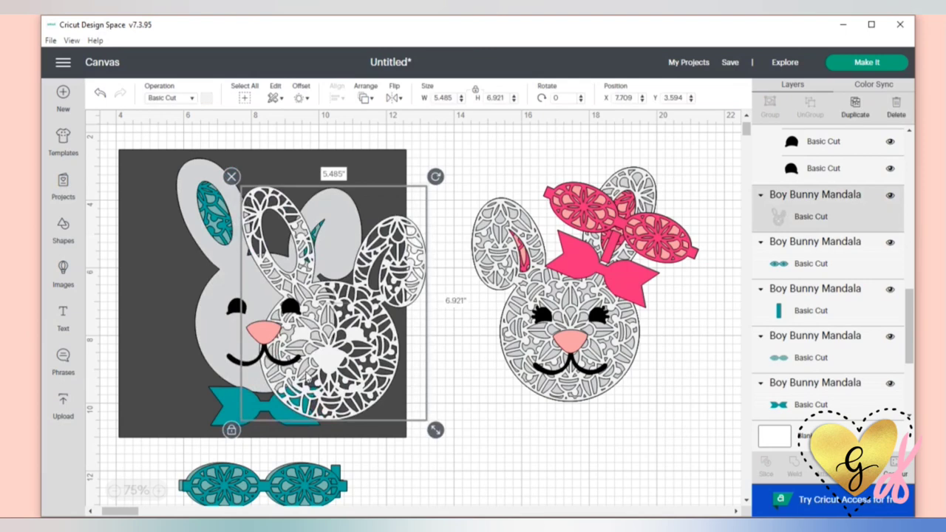
key(ctrl+z)
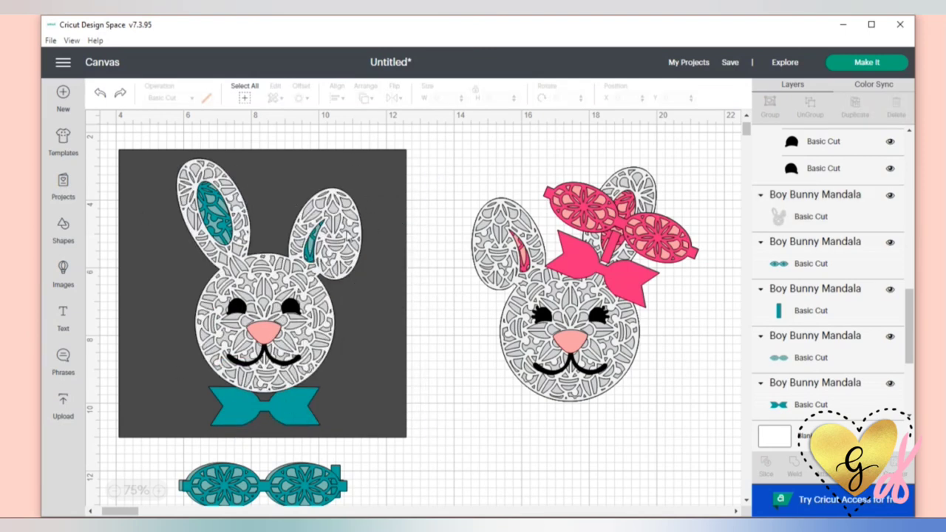
click(377, 363)
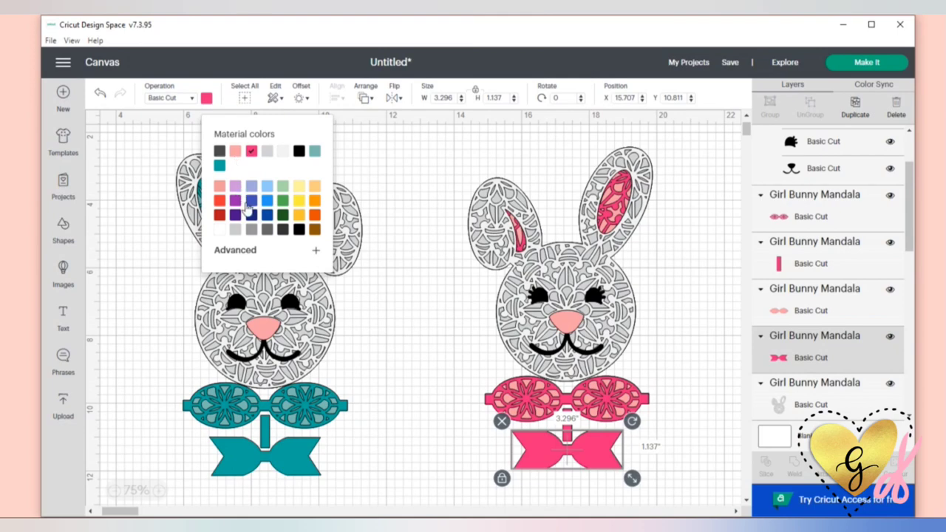
Step: Recolor the girl bunny's solid bow tails blue, and sync her bow's center strip and patterned layer to the same blue
click(250, 201)
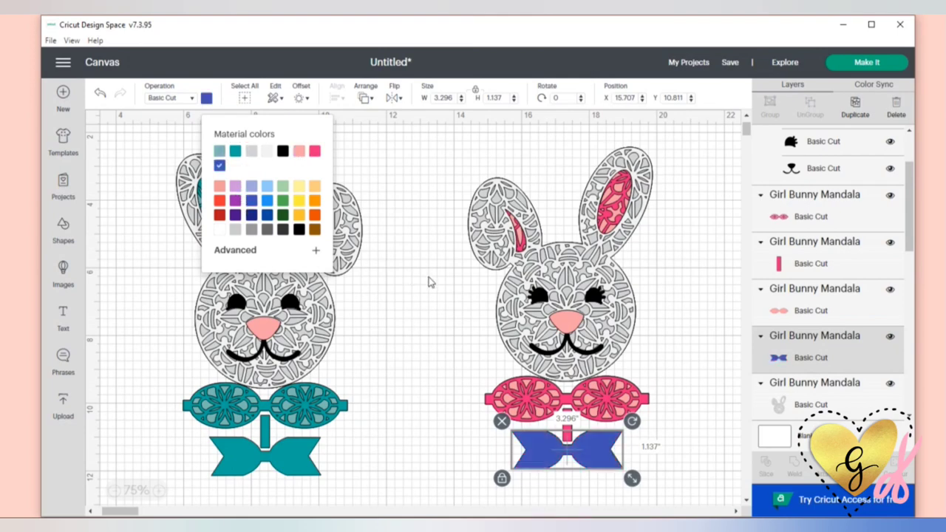
click(432, 283)
click(575, 418)
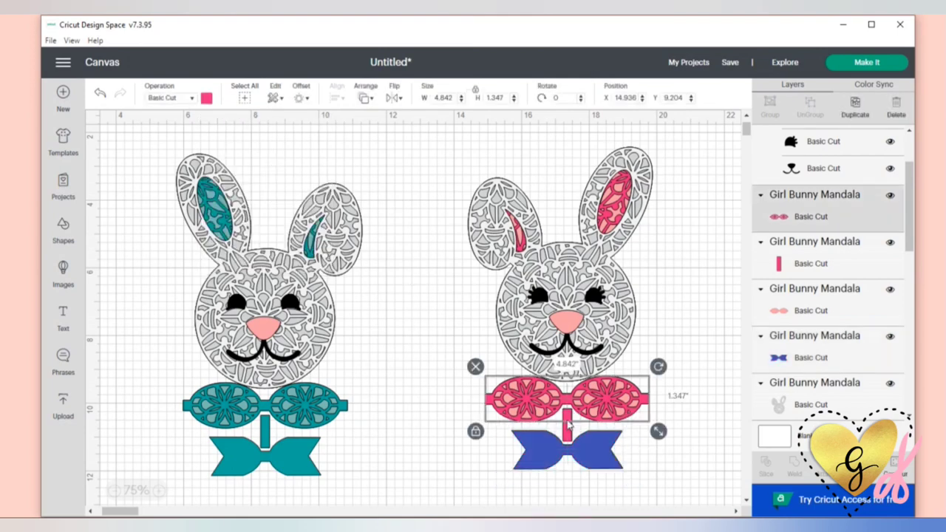
click(569, 436)
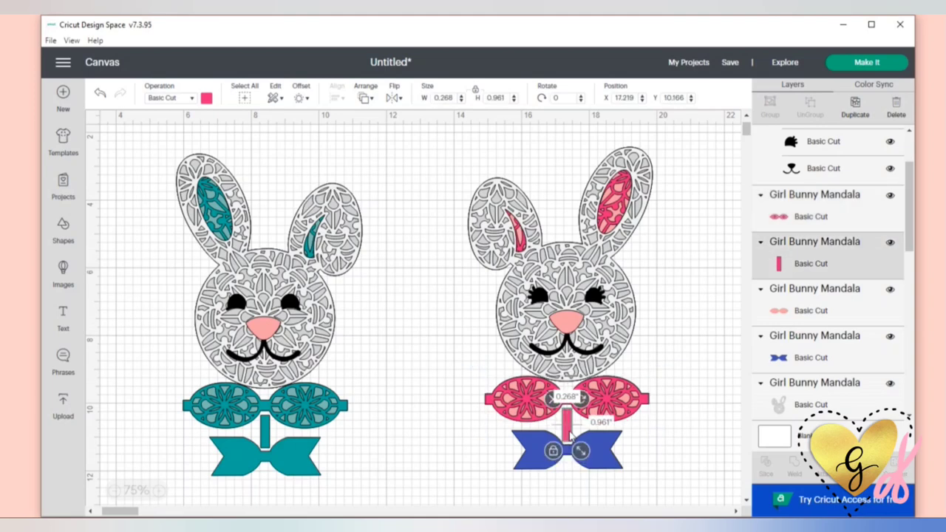
click(875, 85)
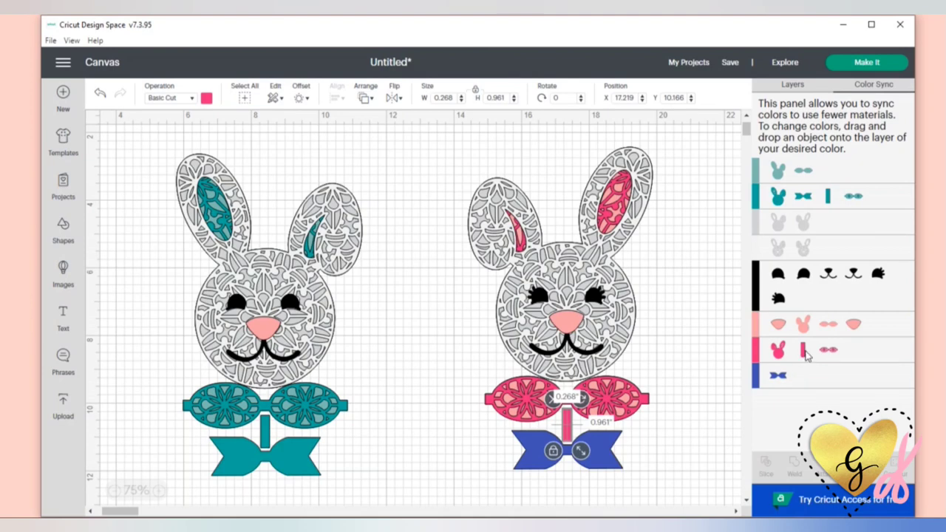
drag(806, 356, 828, 376)
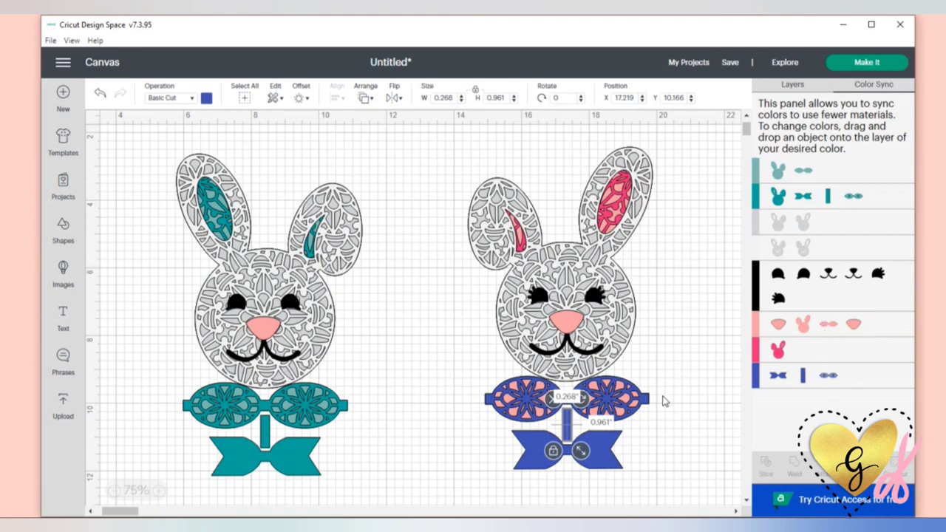
click(698, 370)
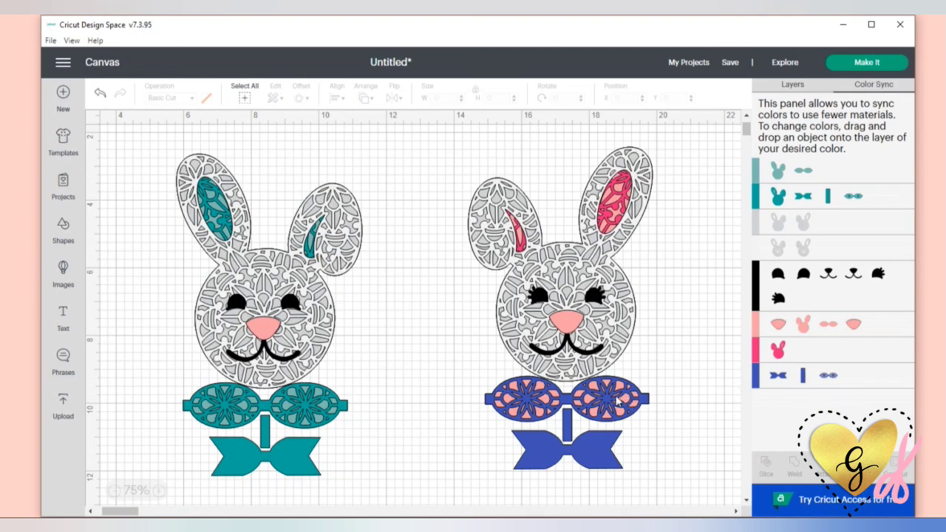
Step: Offset the girl bunny's patterned bow from its solid backing and recolor the backing light purple
drag(619, 402, 610, 383)
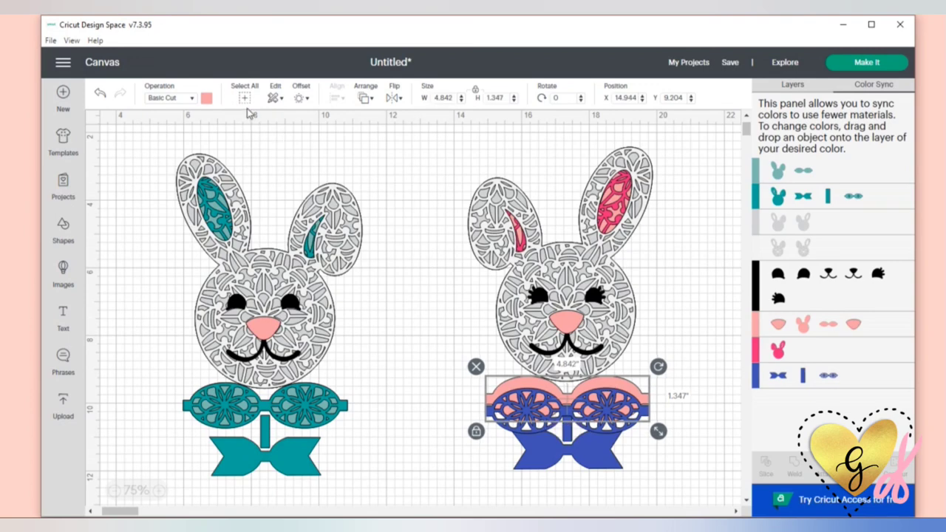
click(207, 98)
click(236, 186)
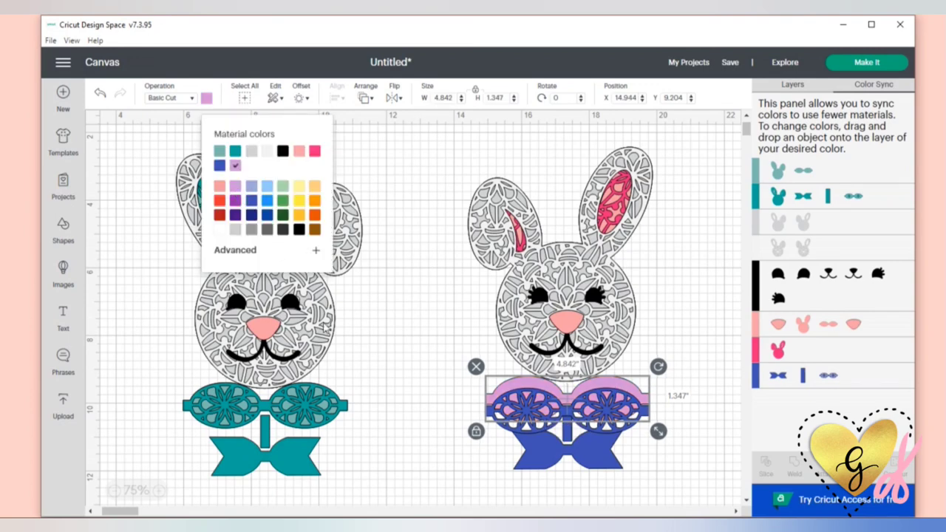
Step: Move the girl bunny's light purple bow backing directly behind her blue patterned bow
click(458, 414)
drag(513, 385, 514, 397)
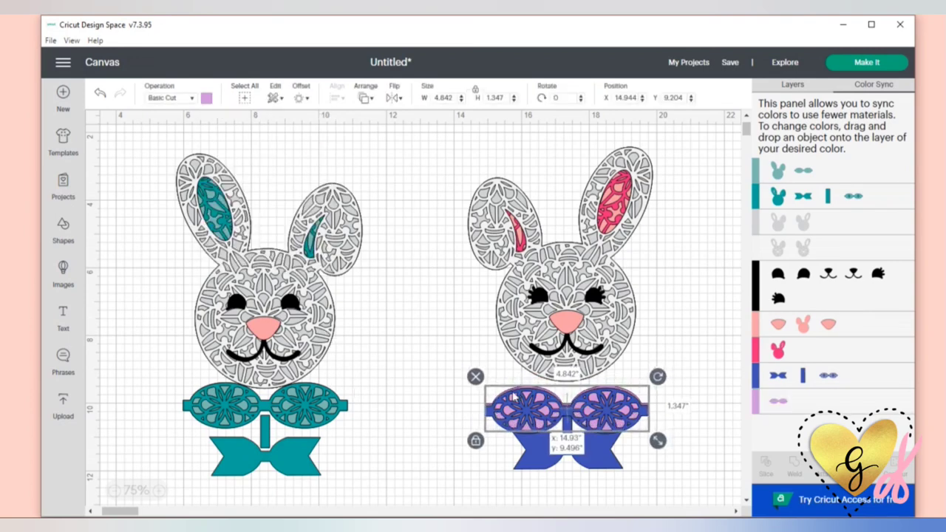
click(572, 324)
Step: Ungroup the boy bunny's layers and his facial features group so the nose can be selected separately
click(266, 330)
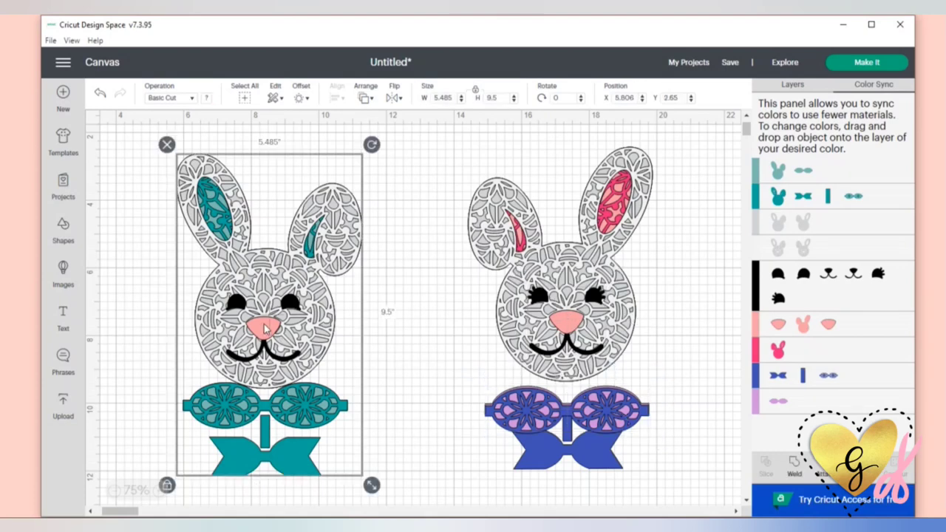
right_click(267, 329)
click(295, 215)
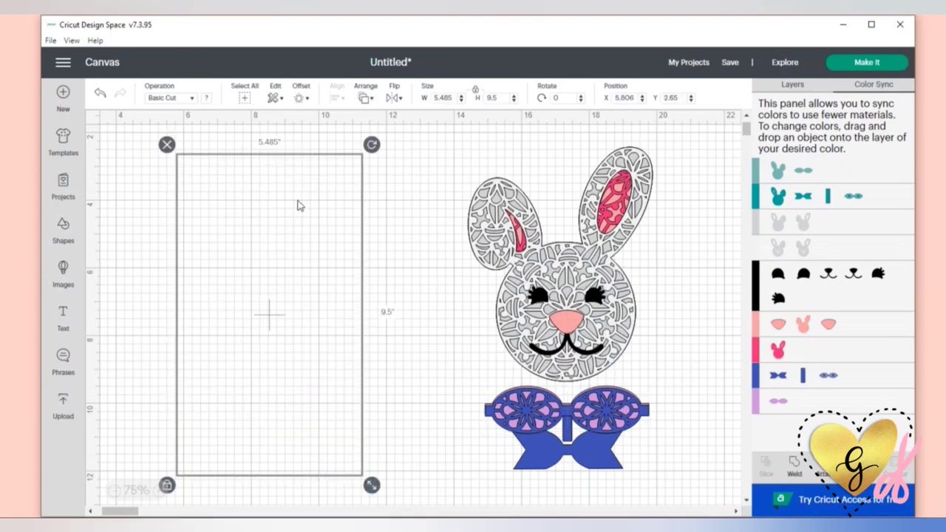
key(ctrl+z)
click(402, 290)
click(272, 332)
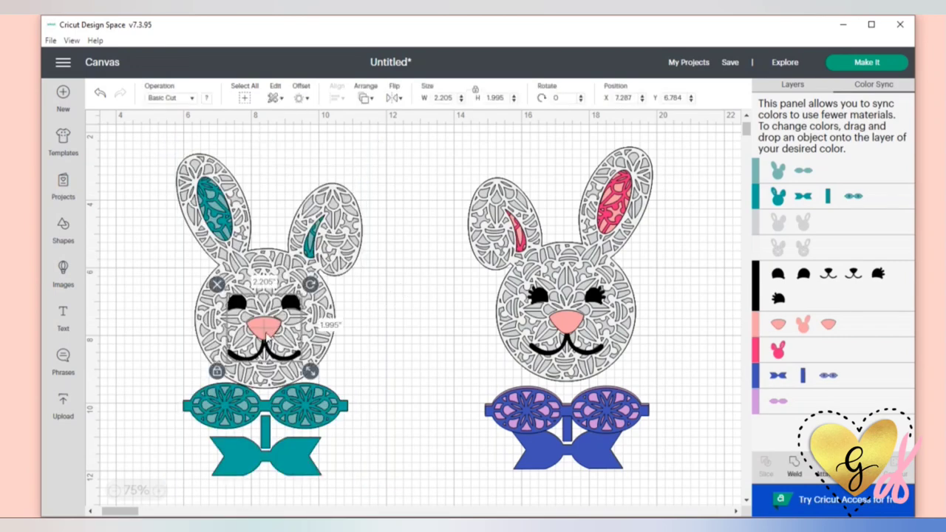
right_click(266, 334)
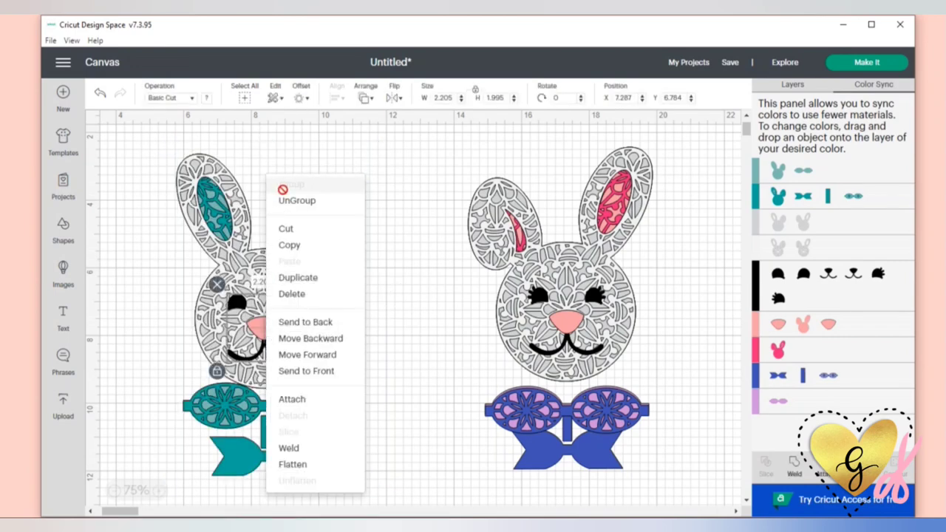
click(281, 190)
Step: Recolor the boy bunny's nose brown from the basic color palette
click(264, 325)
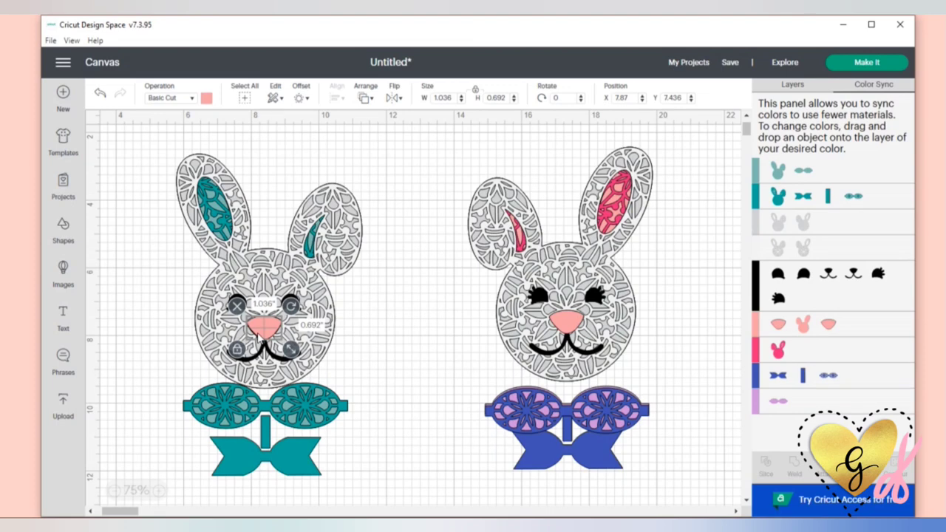
click(206, 97)
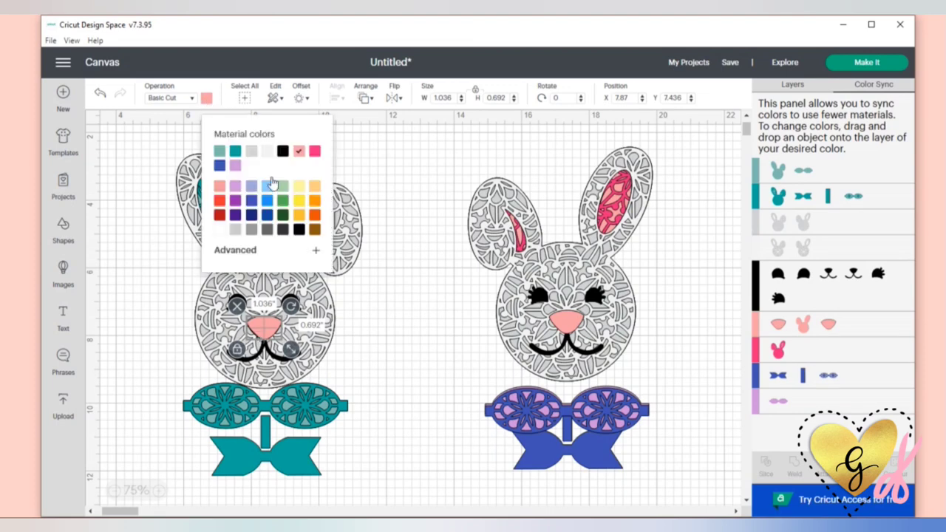
click(314, 229)
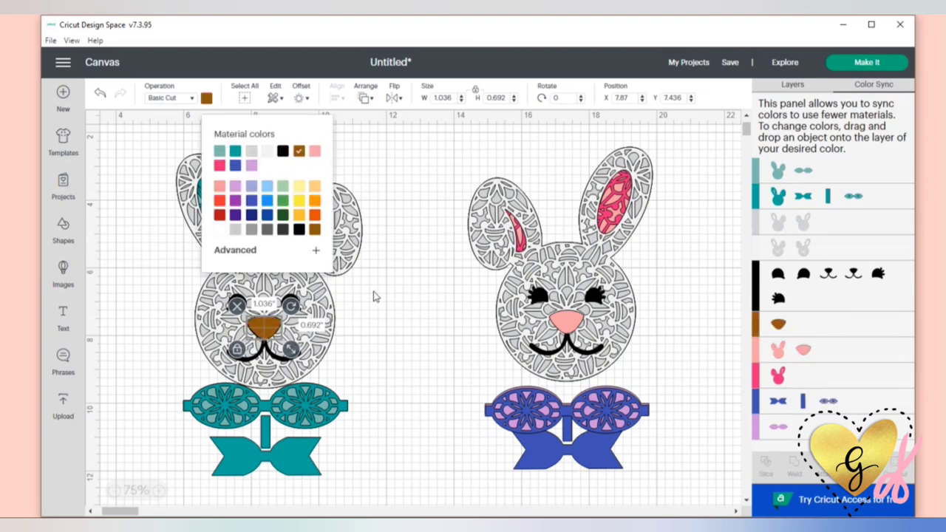
click(386, 325)
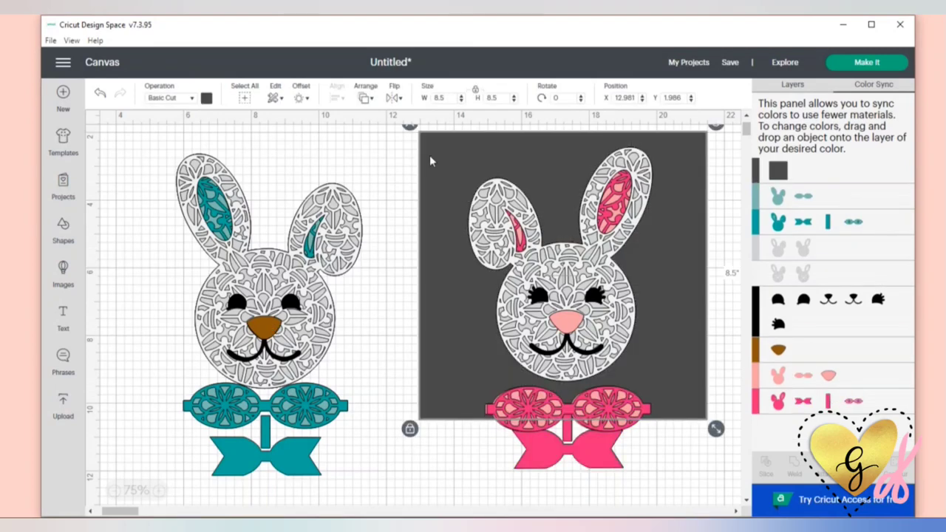
Step: Shift the dark square behind the girl bunny down slightly and move all her pink bow pieces below it
drag(430, 161, 440, 164)
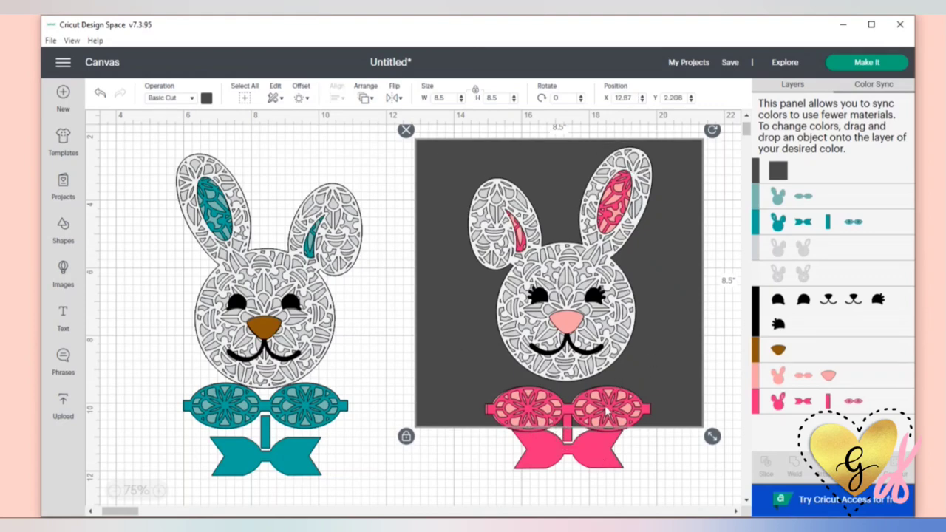
click(570, 419)
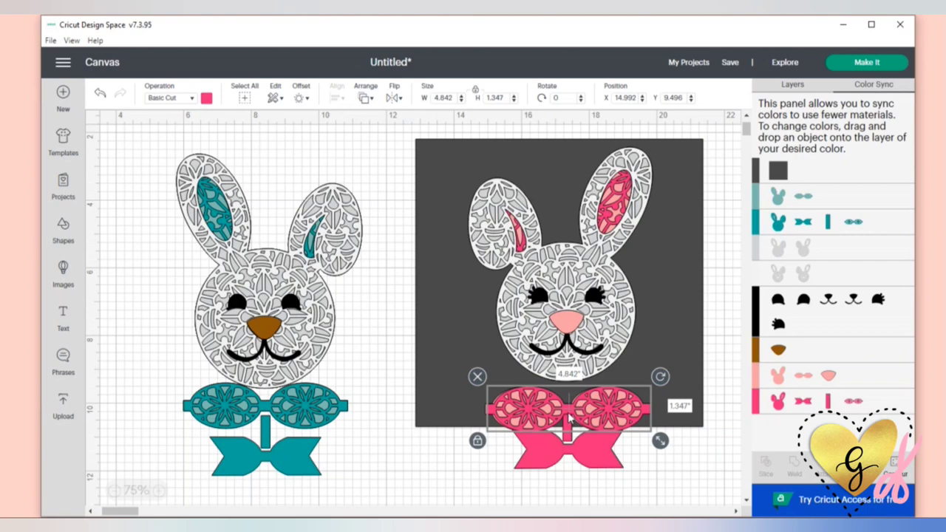
drag(568, 456, 587, 509)
drag(614, 409, 620, 465)
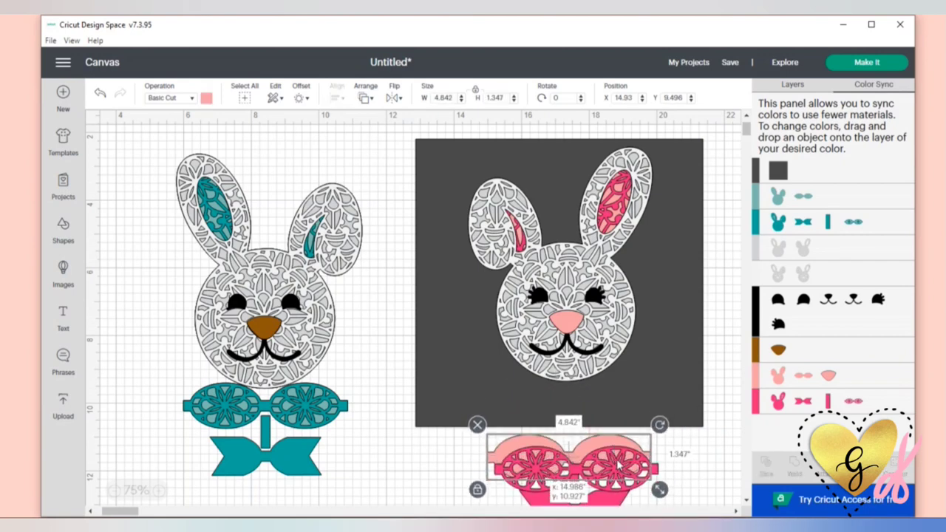
Step: Reposition the dark square slightly lower behind the girl bunny's head
click(624, 318)
click(691, 362)
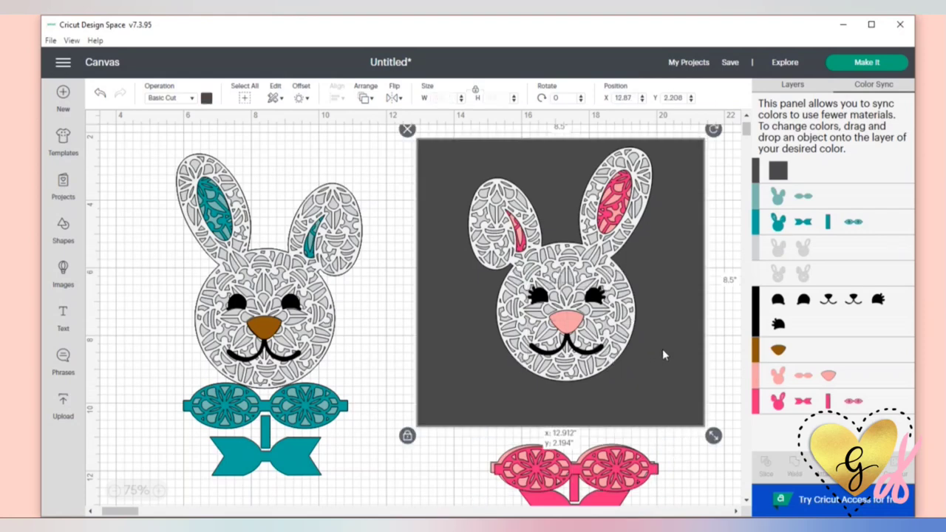
drag(690, 367, 692, 363)
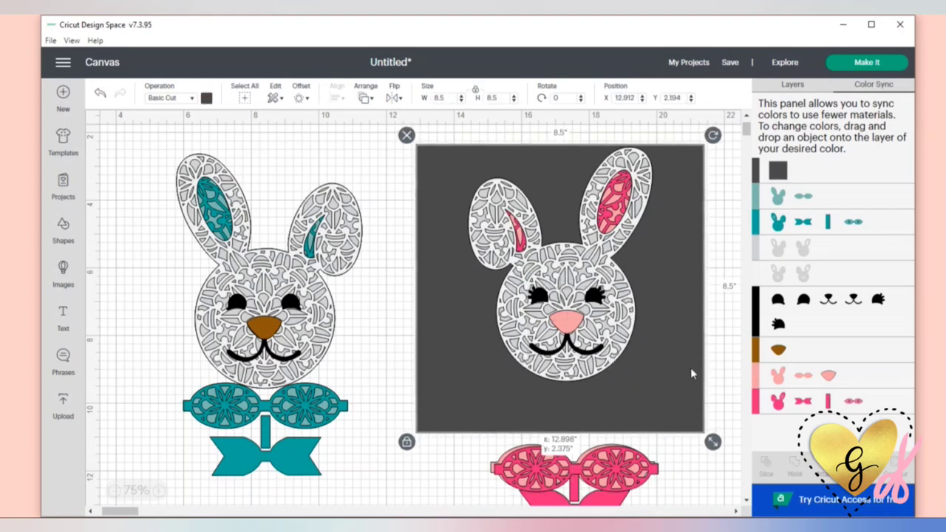
Step: Select all the girl bunny's head and face layers together and move them down toward the middle of the dark square
click(826, 312)
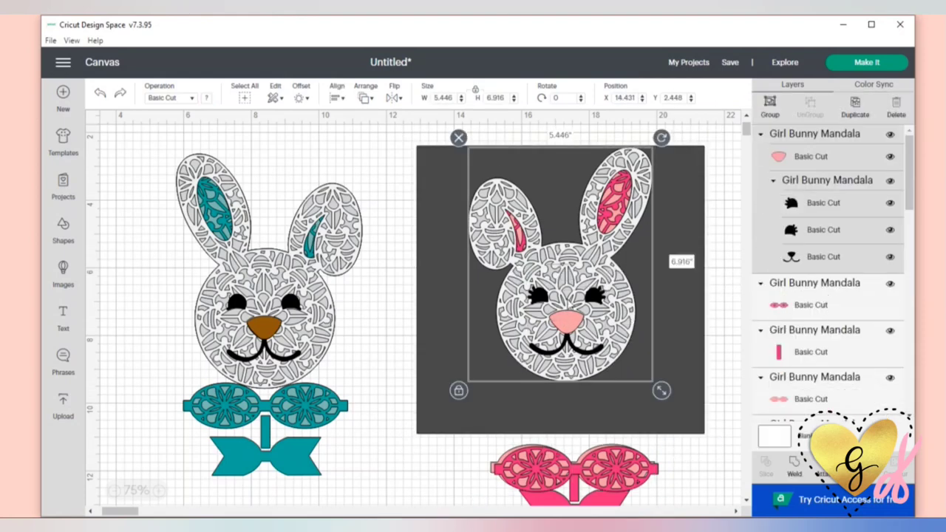
drag(570, 305, 577, 324)
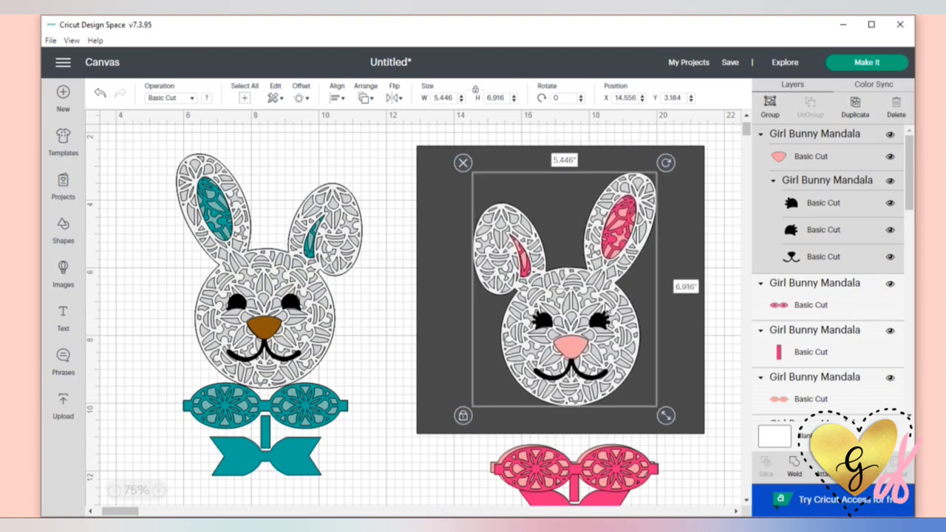
drag(586, 329, 585, 323)
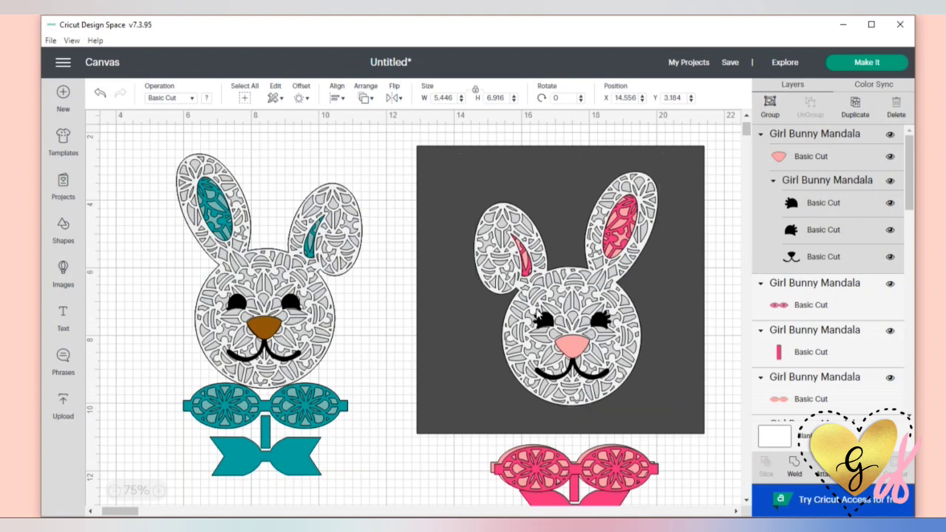
click(370, 177)
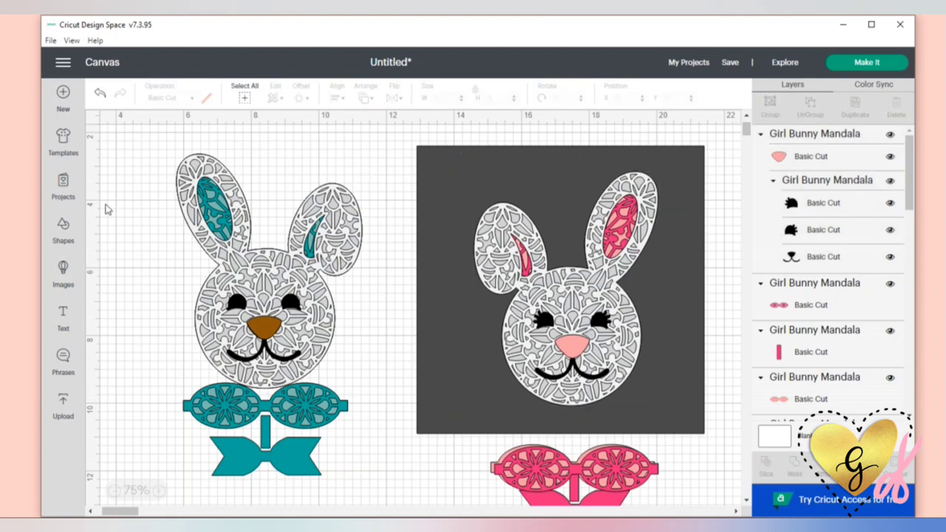
Step: Add a text object with the girl's first name in capital letters and set its style to Bold
click(63, 316)
text(A)
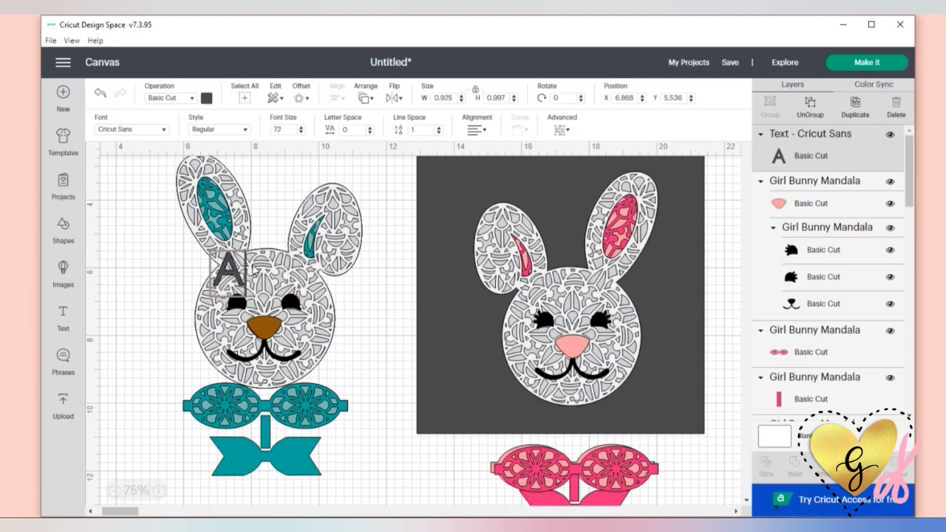
text(UDREY)
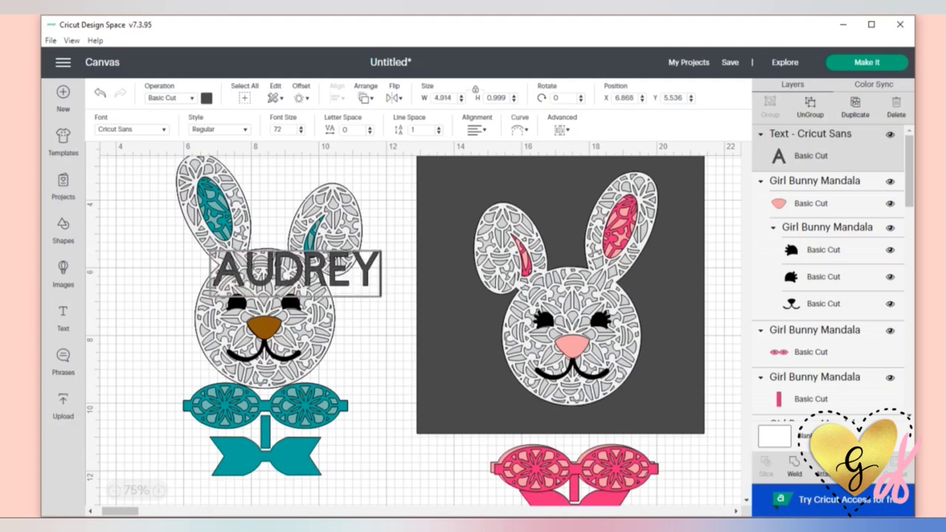
click(244, 132)
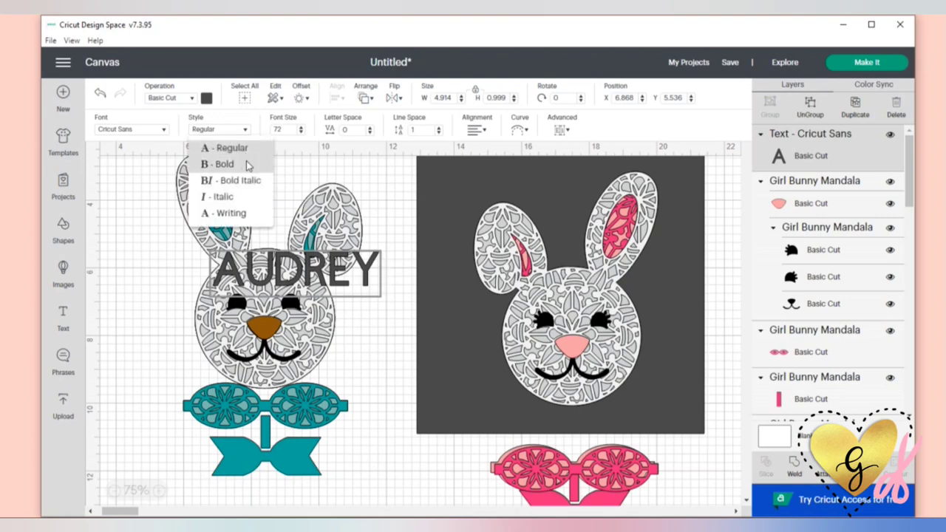
click(248, 161)
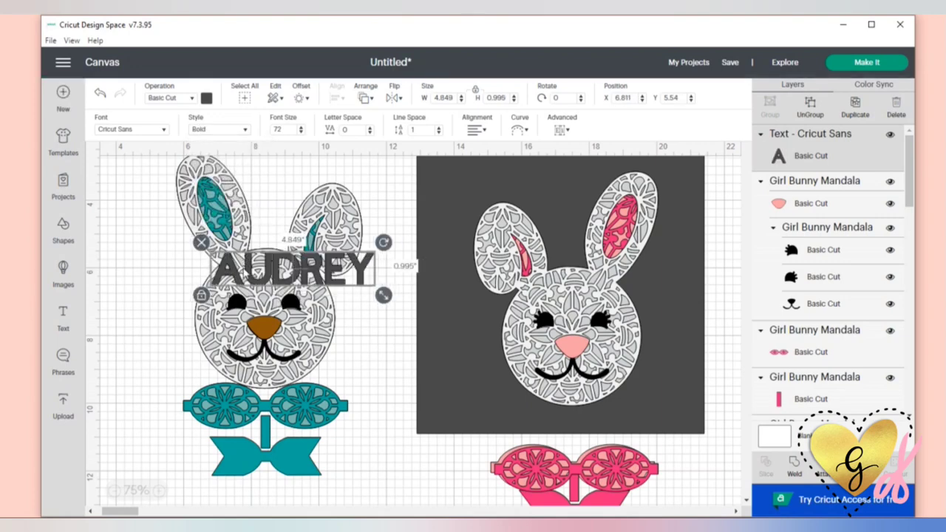
Step: Place the name text at the upper edge of the dark square and recolor it the light pink material color
drag(248, 272, 446, 202)
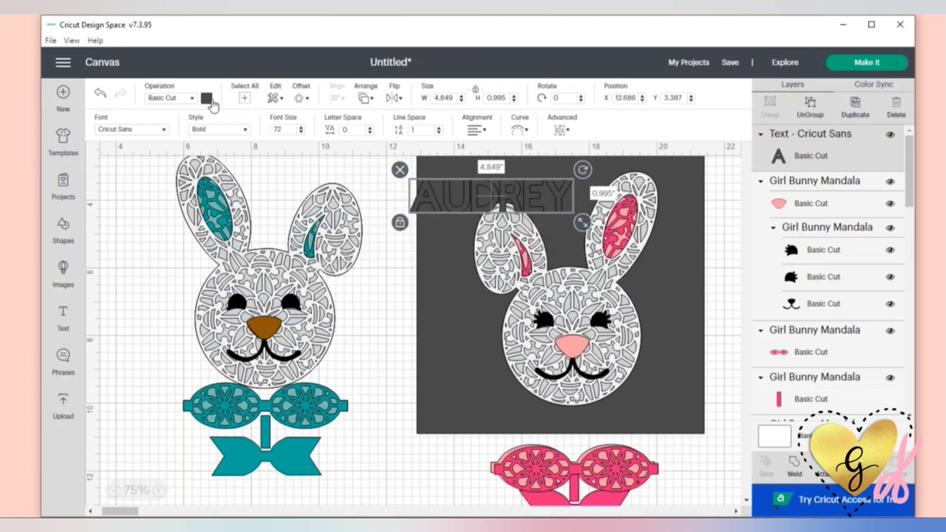
click(208, 101)
click(219, 166)
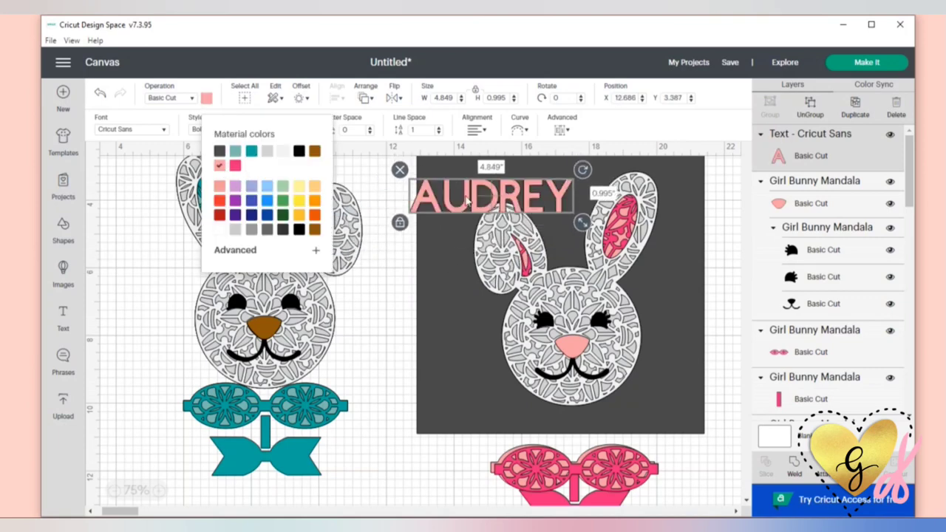
drag(463, 204, 483, 200)
Step: Break the name text into a vertical stack with one letter per line
double_click(462, 193)
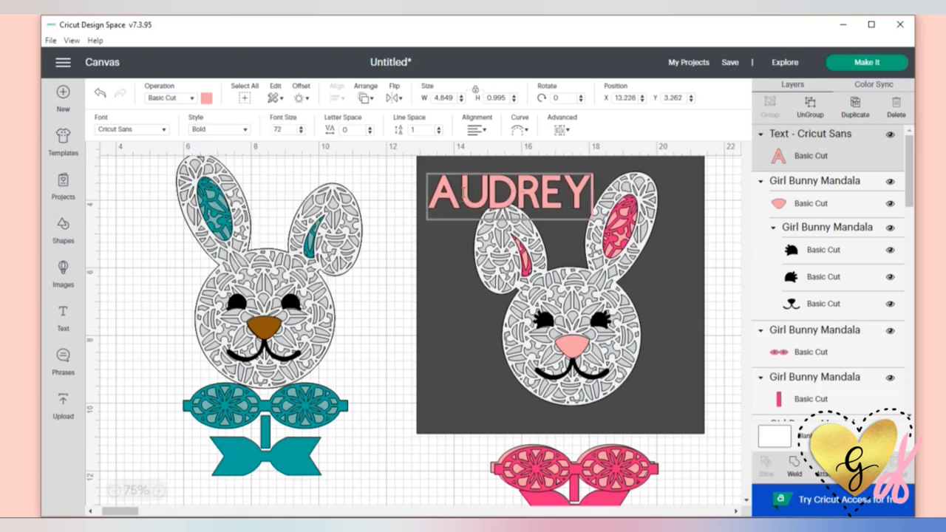
key(Return)
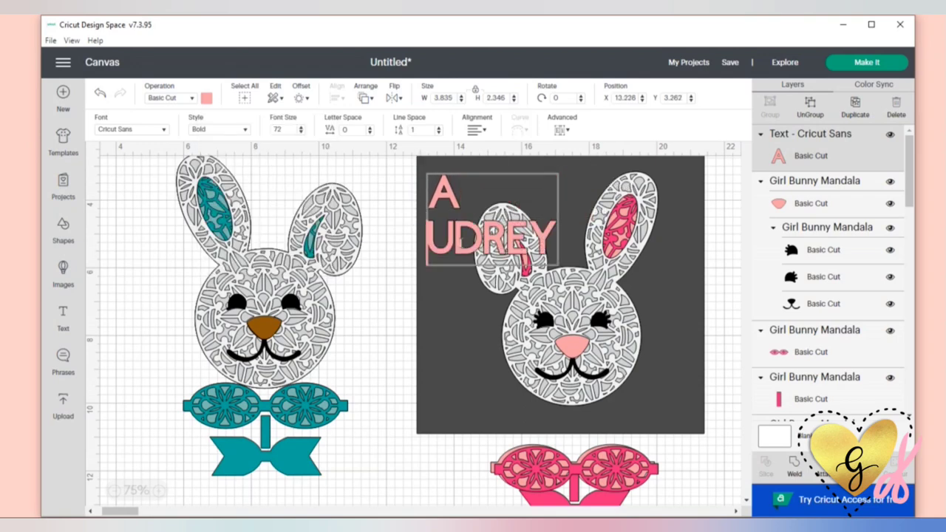
click(457, 243)
key(Return)
click(454, 288)
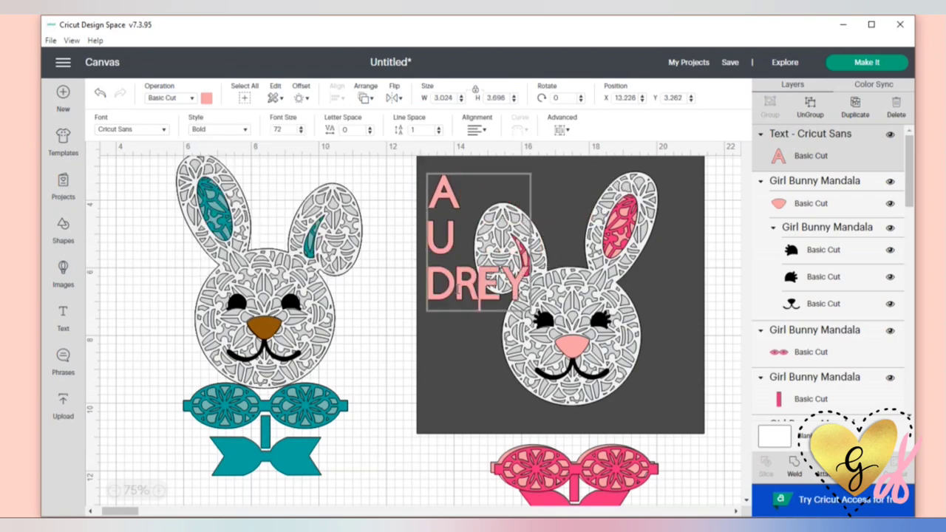
key(Return)
click(450, 334)
key(Return)
click(448, 377)
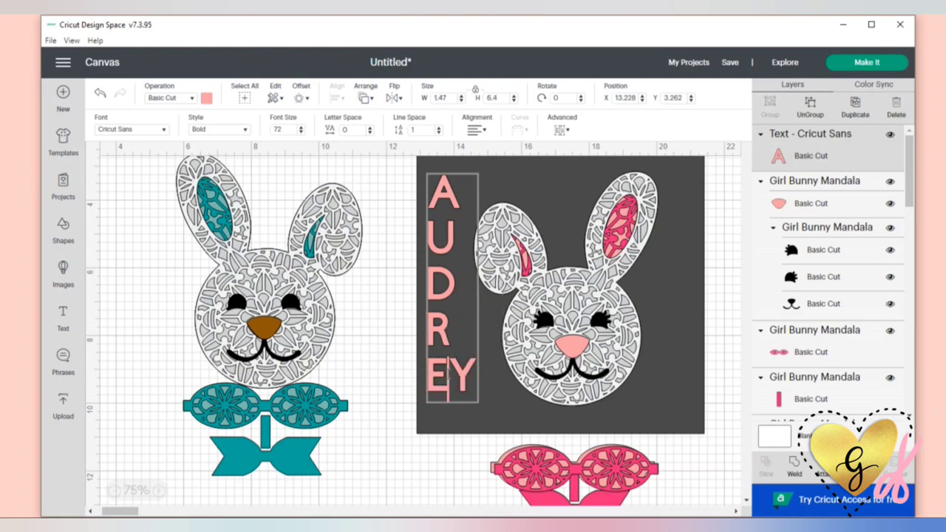
key(Return)
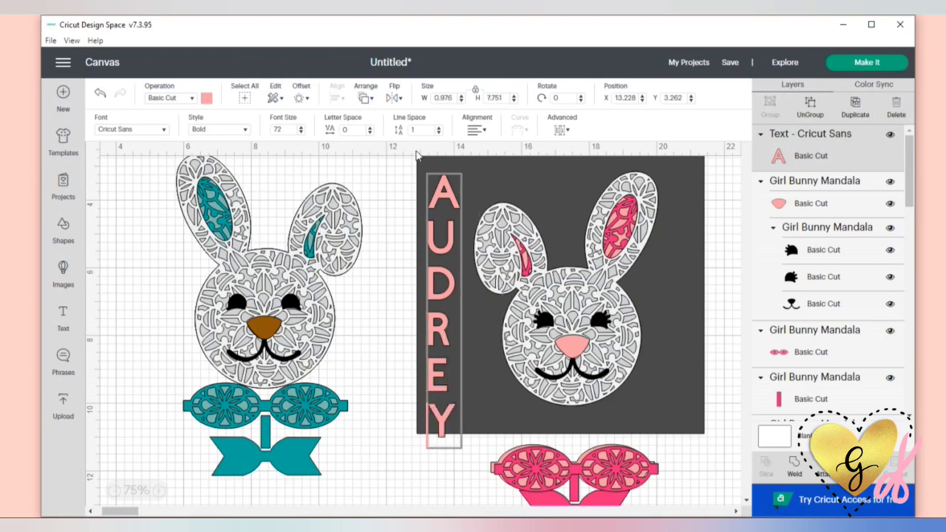
Step: Center-align the stacked name letters and position the text along the dark square's side, beside the girl bunny
click(476, 129)
click(484, 164)
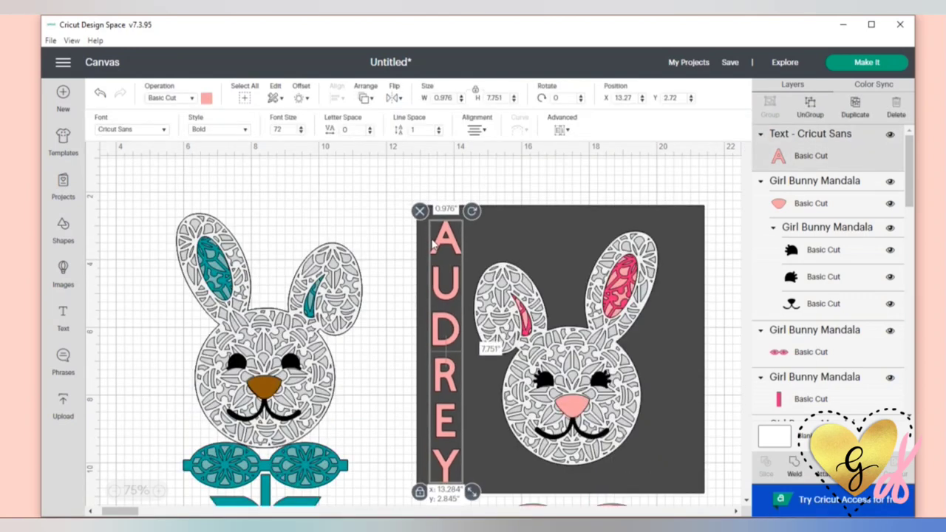
click(390, 300)
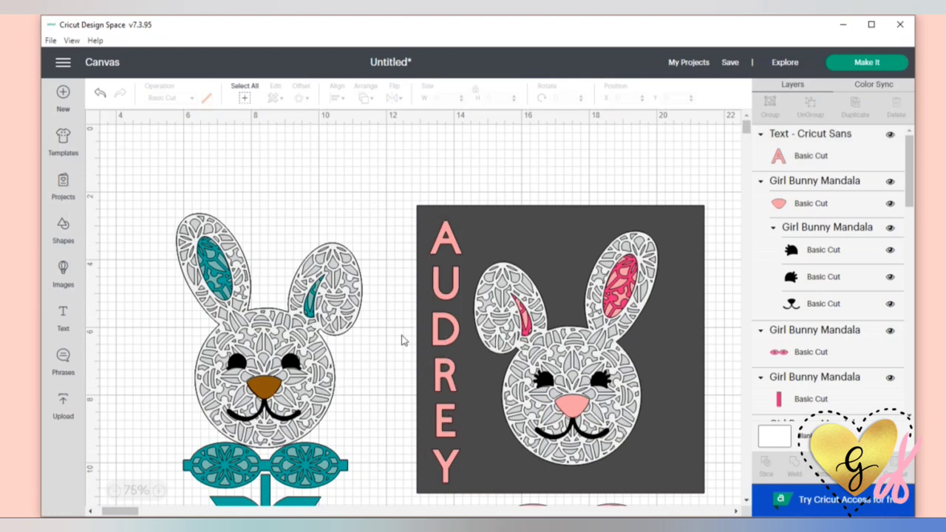
Step: Reduce the stacked name text's line space to -0.1
click(450, 386)
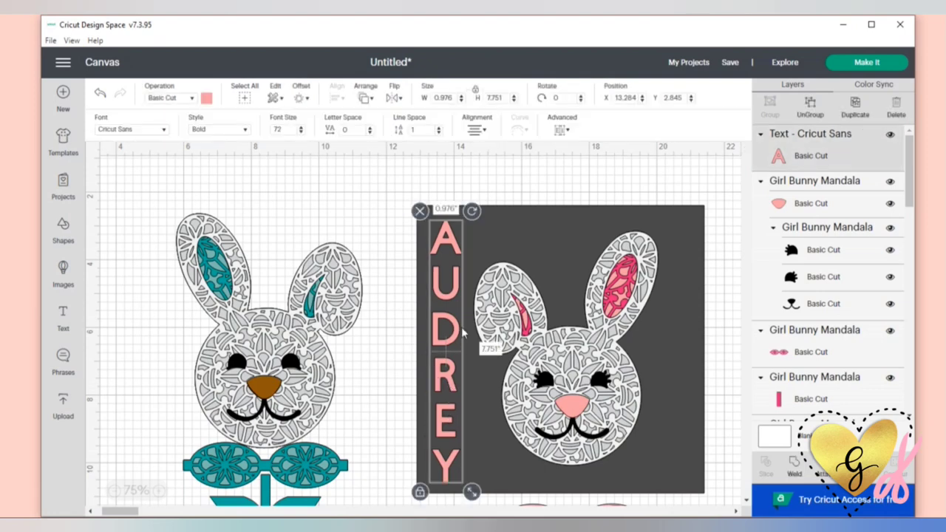
click(438, 132)
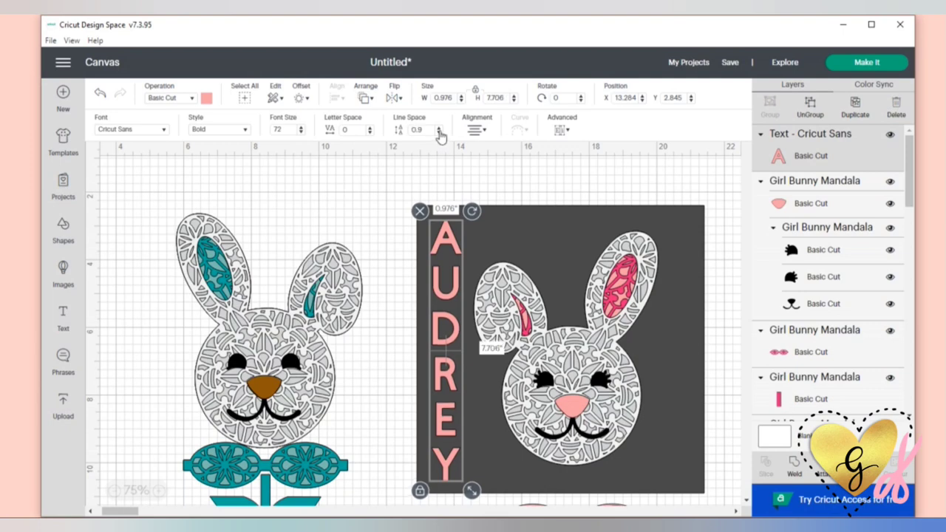
click(438, 133)
click(438, 132)
click(438, 133)
click(438, 132)
click(438, 132)
click(438, 132)
click(438, 132)
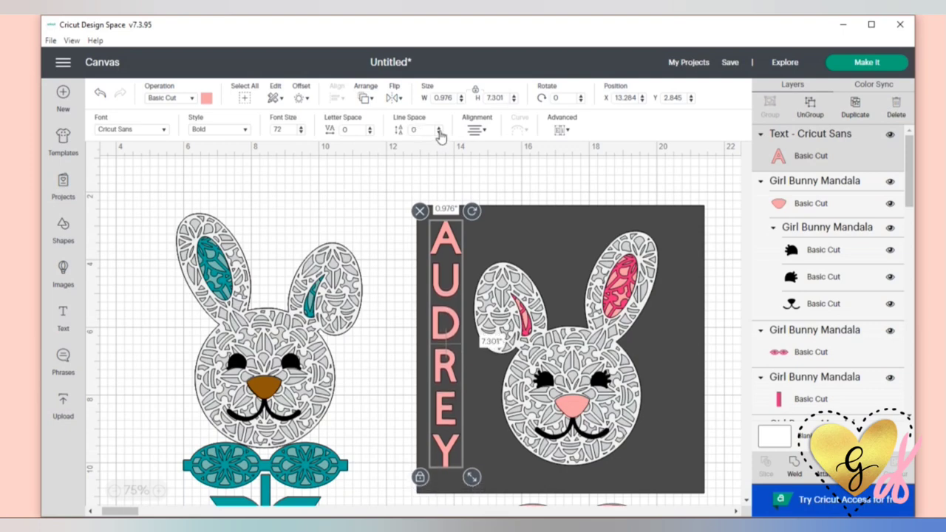
click(439, 133)
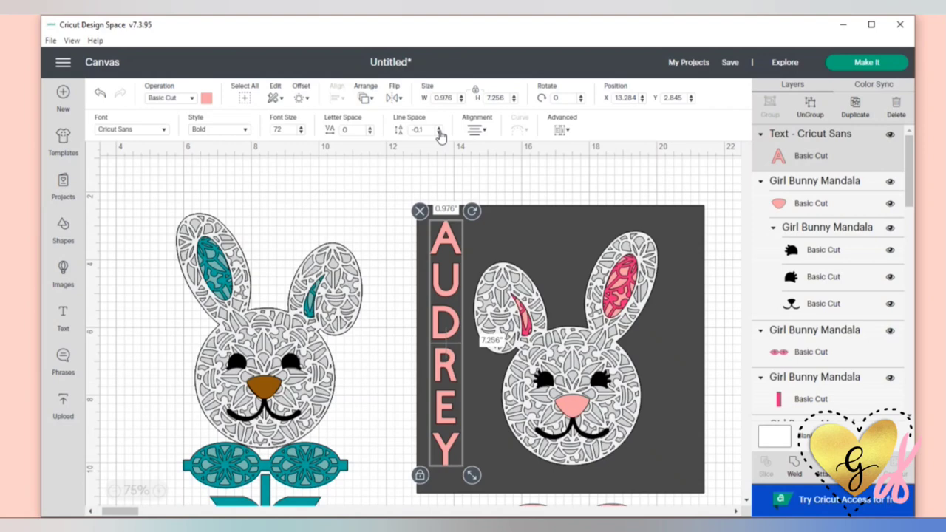
Step: Set the stacked name text's line space to 1.2 and shrink it to 0.958 by 7.692 inches within the dark square
click(439, 131)
click(439, 131)
click(439, 130)
click(438, 131)
click(438, 131)
click(439, 131)
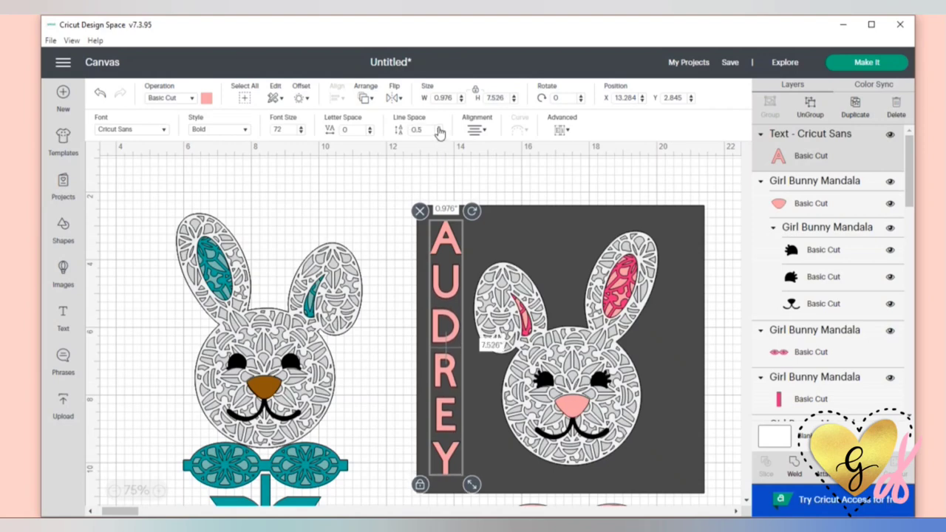
click(438, 132)
click(438, 133)
click(438, 132)
click(438, 132)
click(438, 133)
click(438, 133)
click(438, 132)
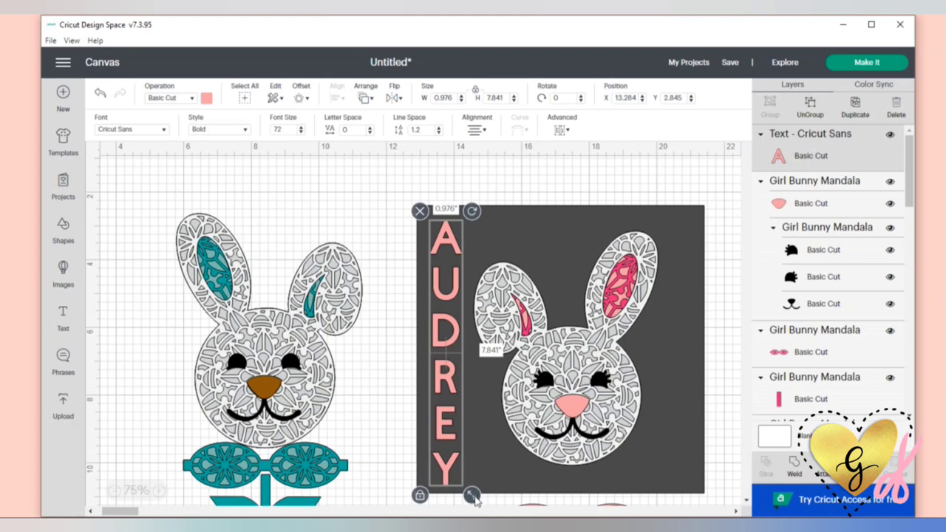
drag(472, 500, 470, 460)
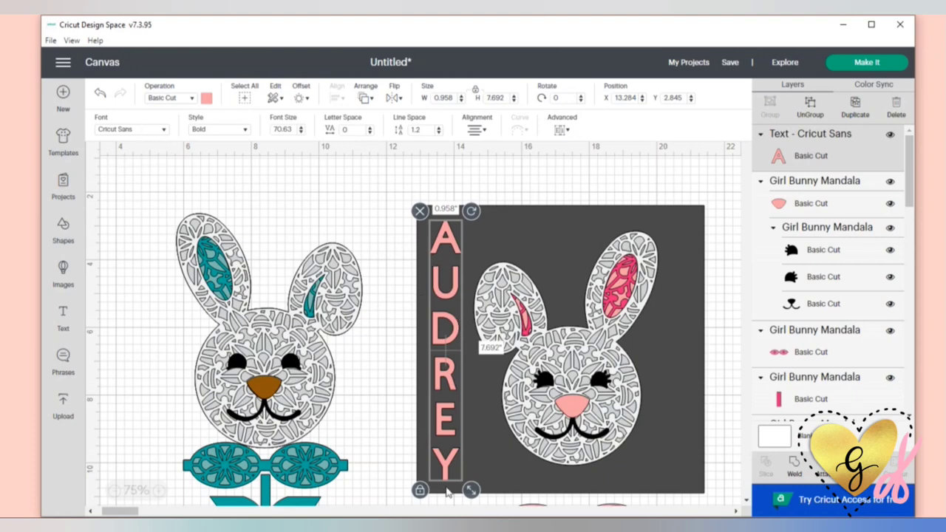
click(379, 424)
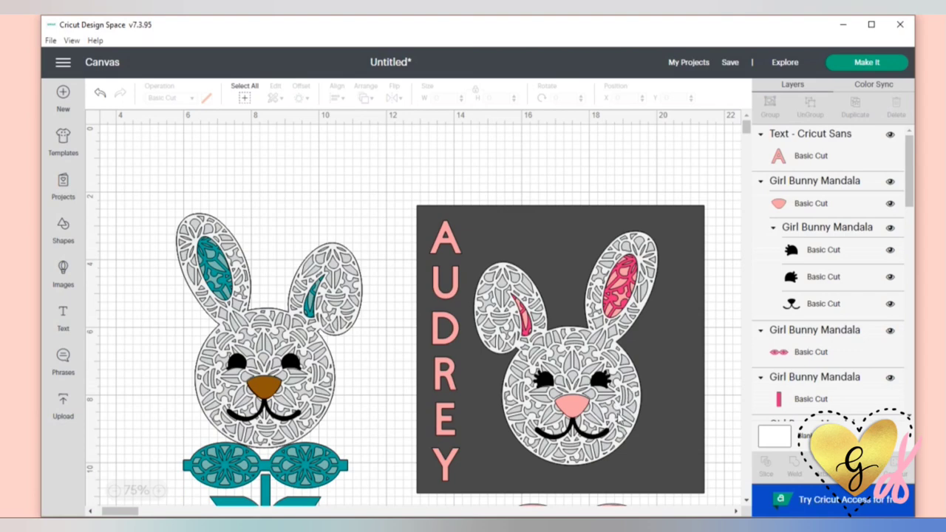
Step: Delete the dark preview square behind the girl bunny and the name
scroll(414, 311, down, 3)
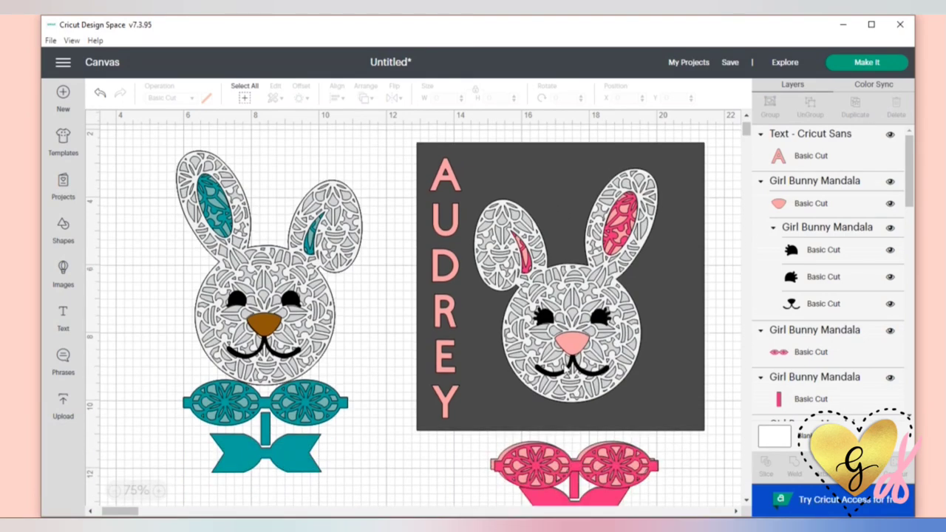
click(543, 167)
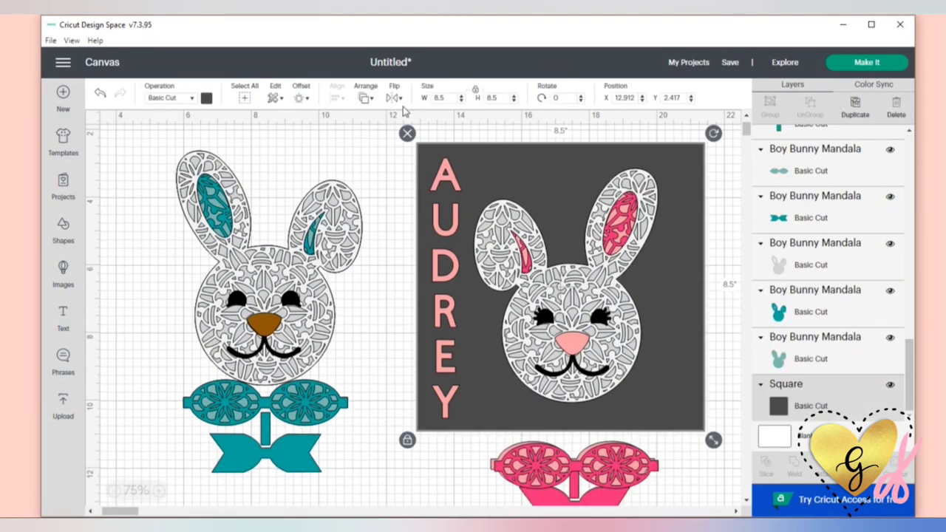
click(407, 135)
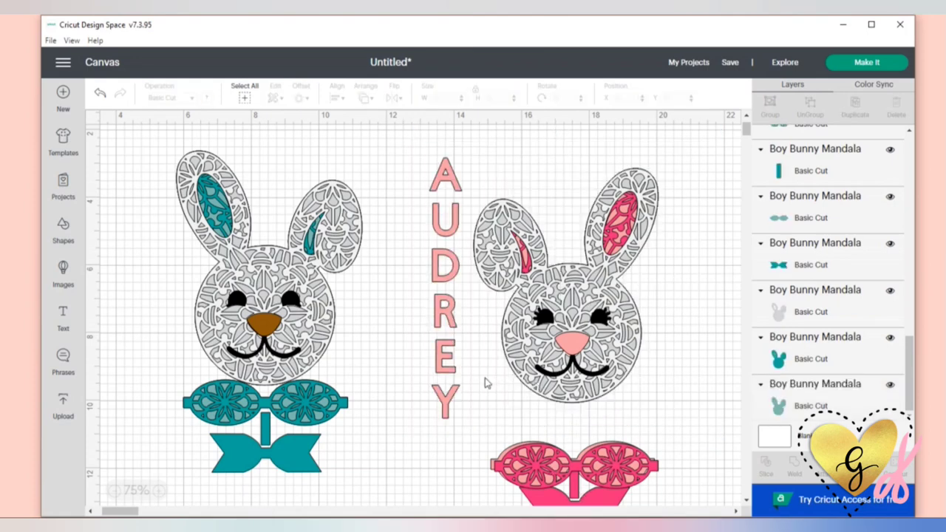
Step: Attach the stacked name text so its letters keep their vertical arrangement for cutting
click(444, 316)
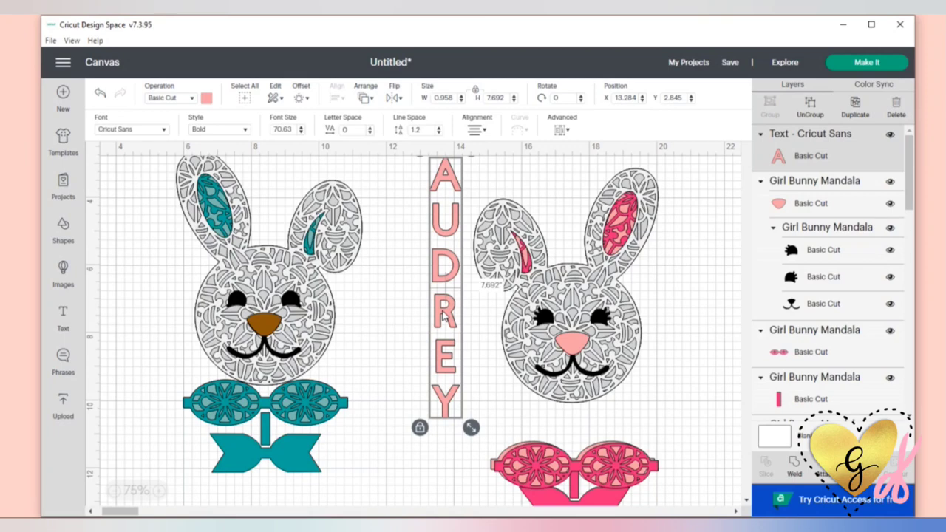
right_click(443, 317)
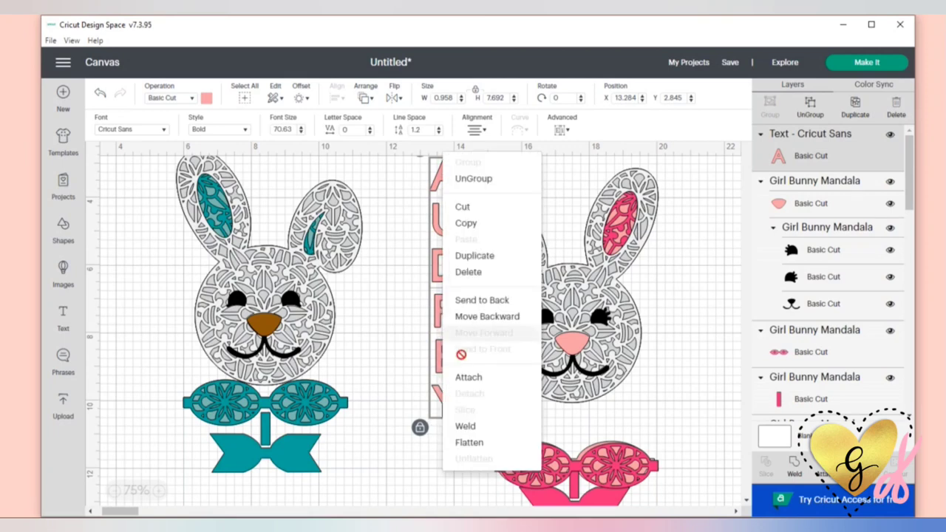
click(468, 379)
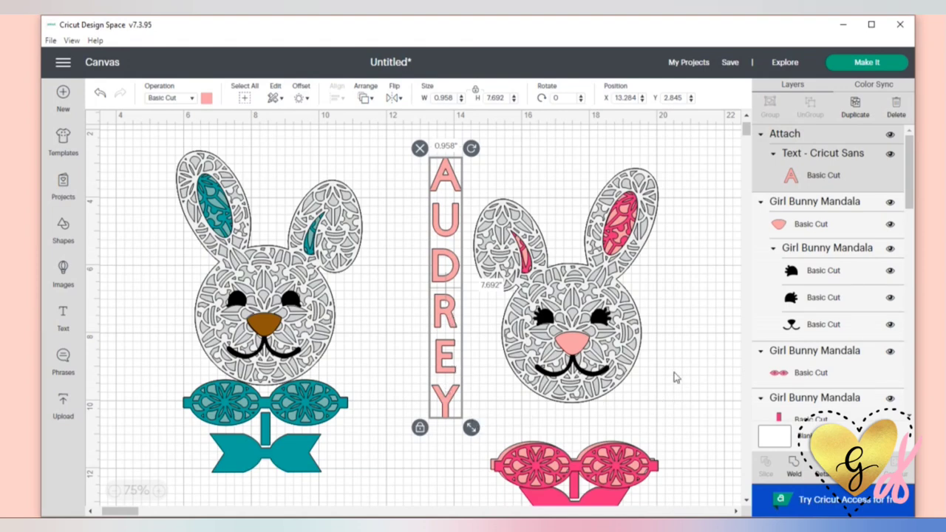
click(206, 97)
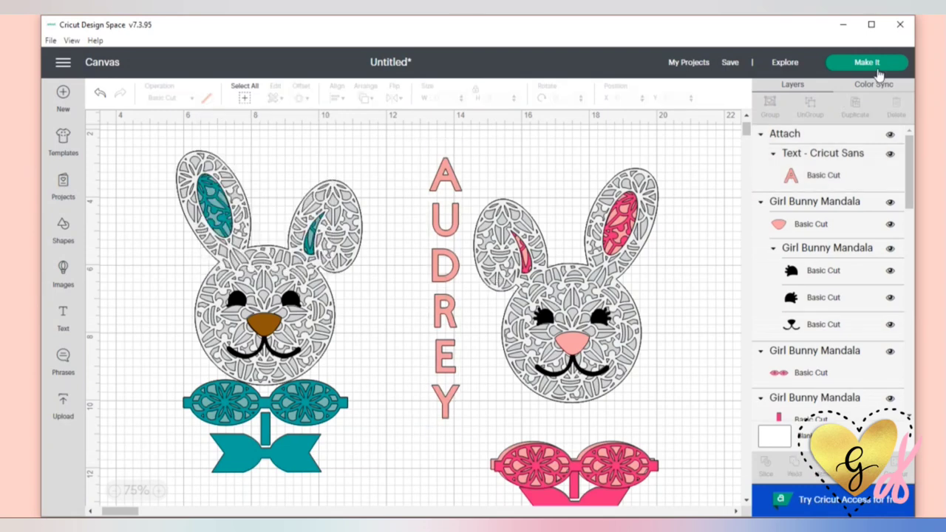
Step: Send the project to mat preparation, turn the second bunny on mat 1 upside down and nest it against the first
click(866, 62)
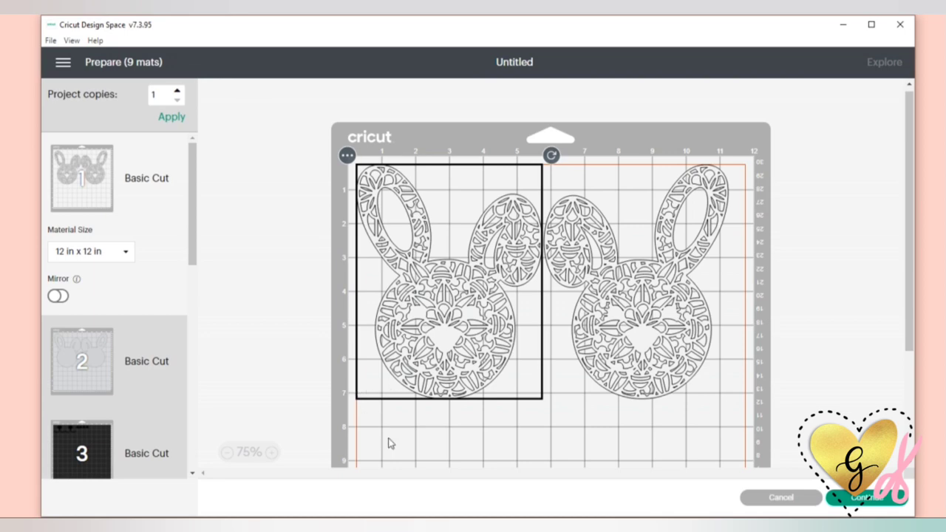
click(708, 293)
drag(736, 155, 578, 366)
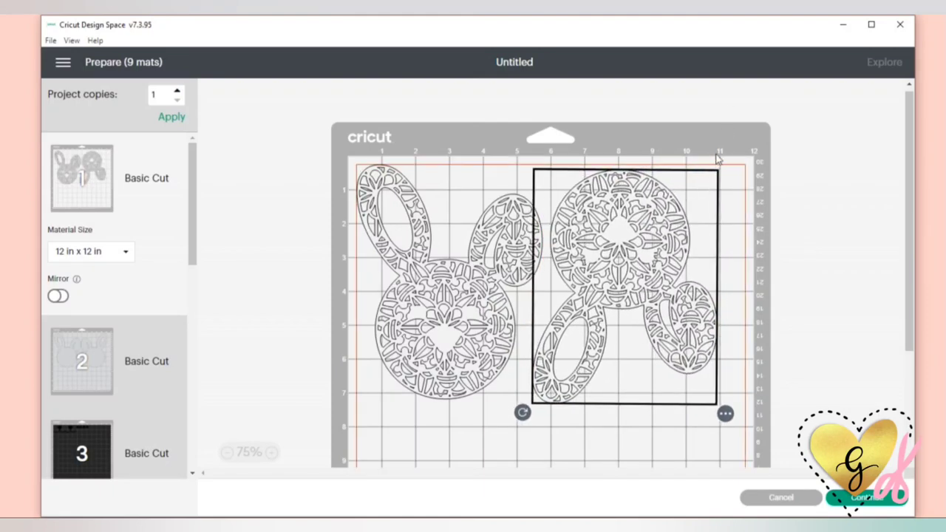
drag(639, 303, 635, 302)
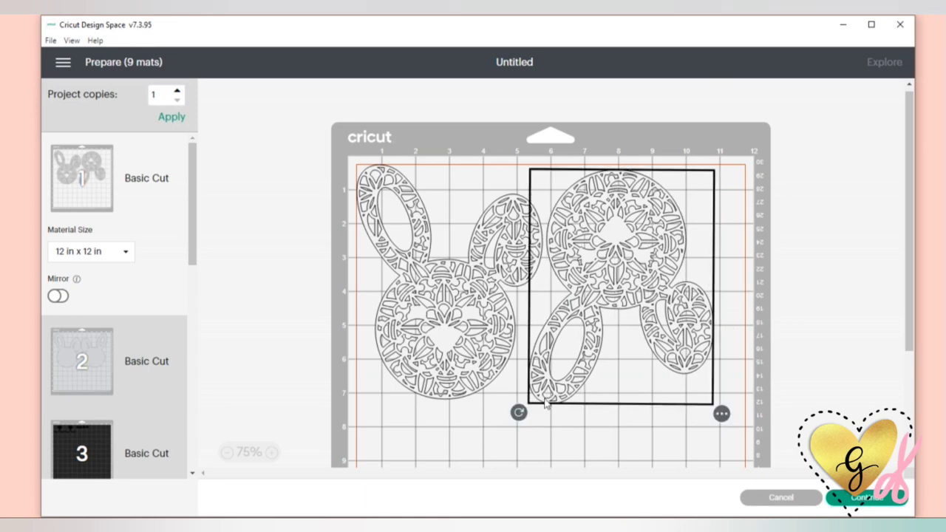
Step: On mat 2, turn the second solid bunny upside down and nest it close beside the first
click(79, 360)
click(687, 214)
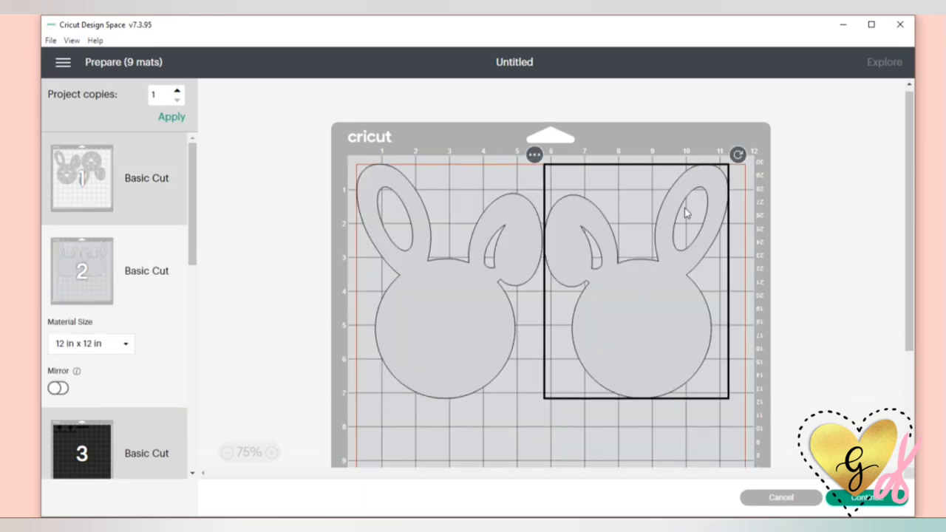
drag(737, 154, 521, 412)
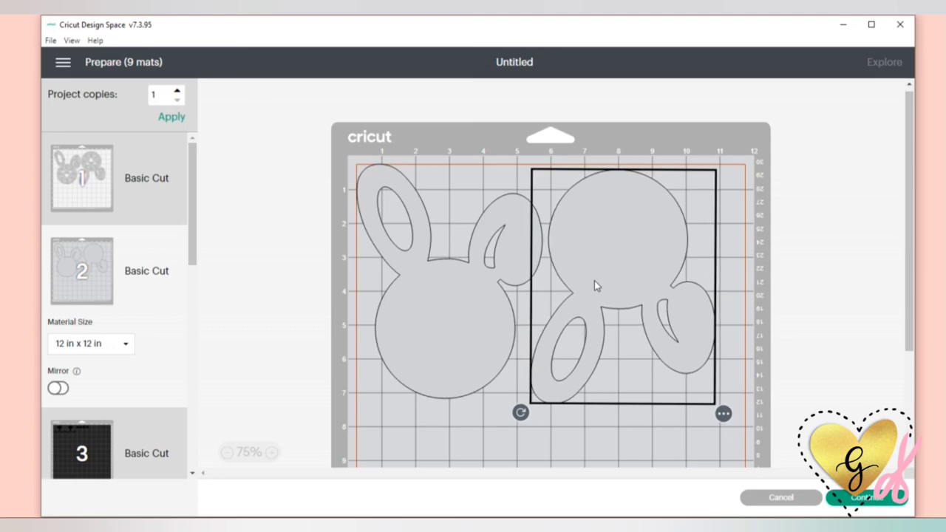
Step: Review the layout of the pieces on mats 3 through 6
click(81, 450)
scroll(542, 223, down, 3)
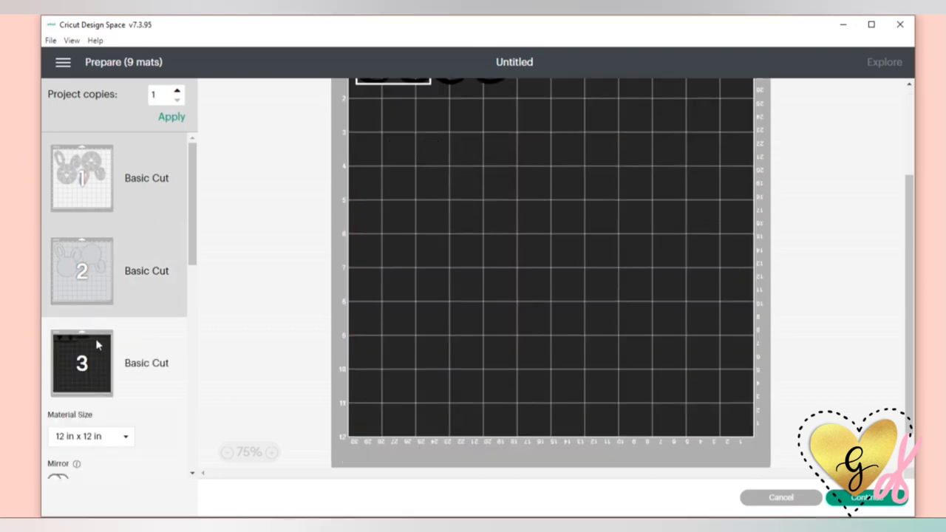
scroll(95, 339, down, 3)
click(83, 362)
click(82, 443)
click(81, 413)
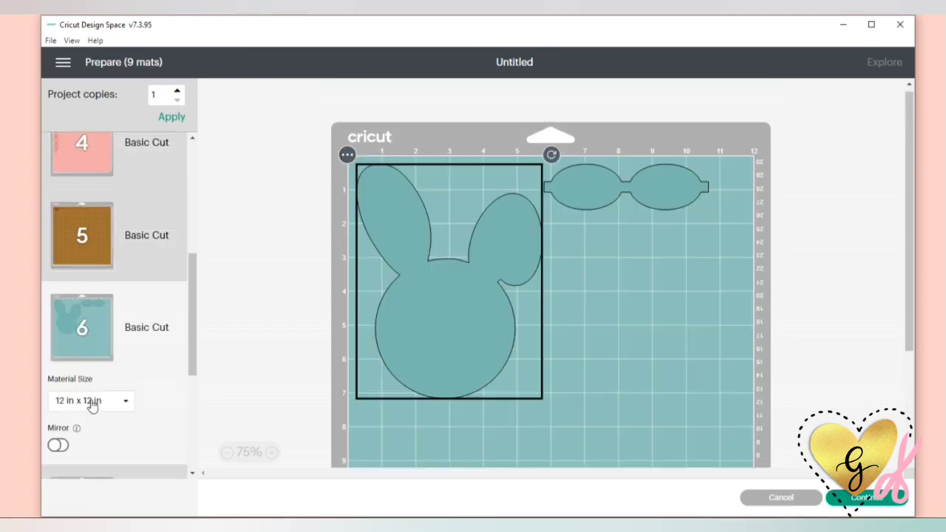
Step: On mats 7 and 8, move the narrow bow strip directly beneath the bow tails to save material
scroll(81, 329, down, 3)
click(80, 327)
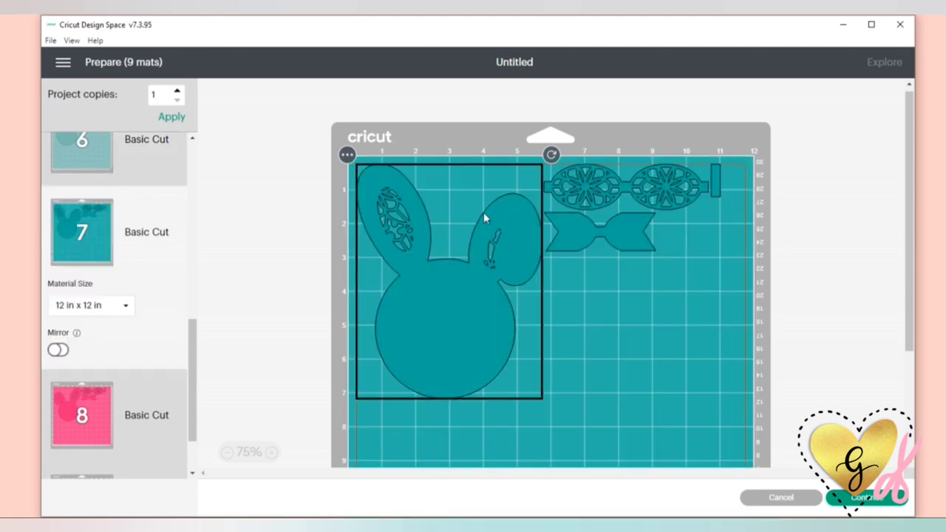
click(588, 290)
click(169, 414)
click(583, 283)
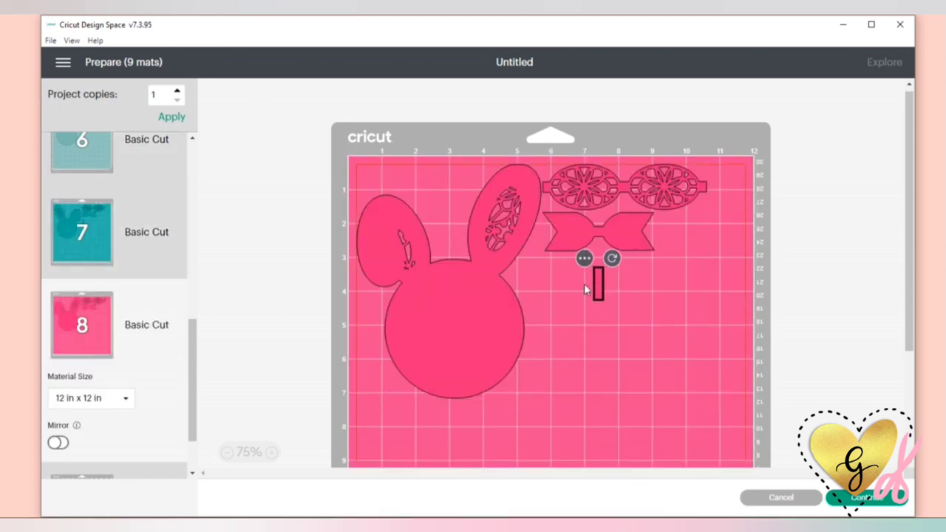
drag(583, 283, 546, 280)
Step: Check the layout of light pink mat 9 and continue to the Make stage
scroll(111, 333, down, 2)
click(111, 340)
scroll(126, 306, up, 10)
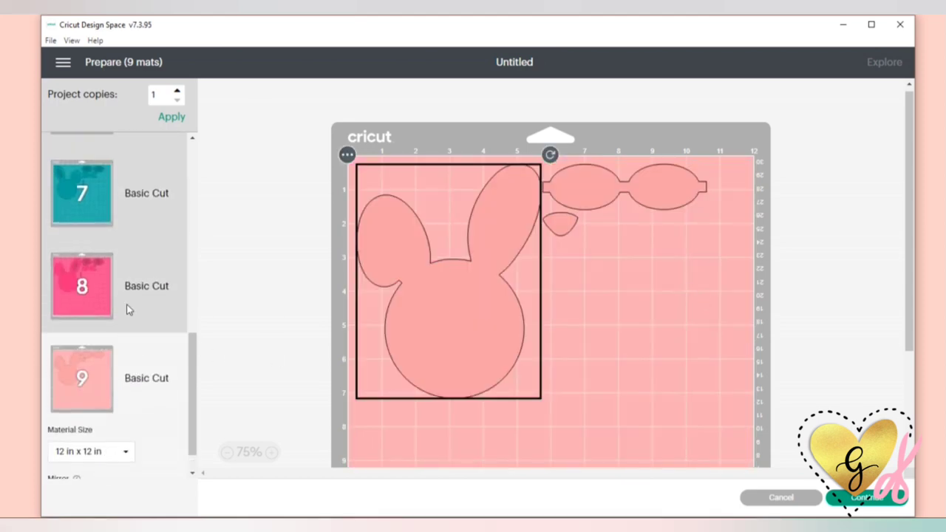
scroll(140, 339, down, 10)
click(869, 497)
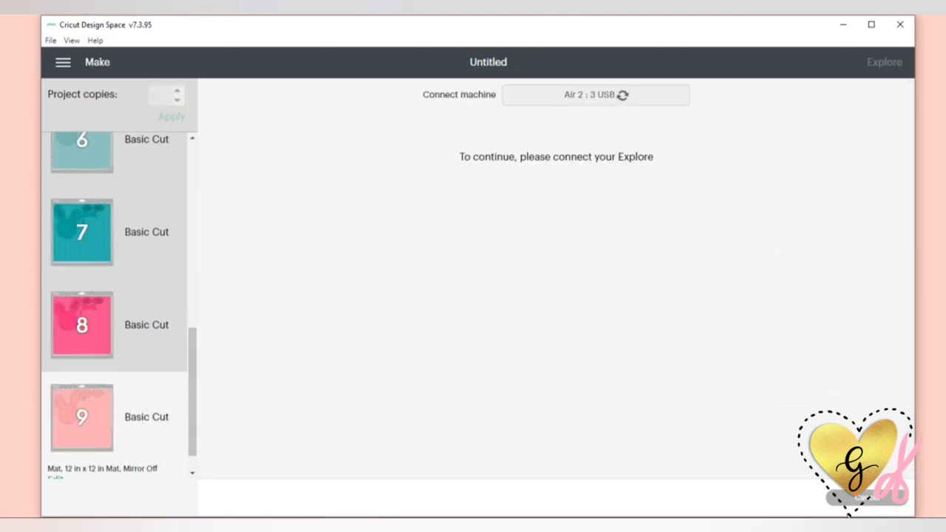
Step: Select pink mat 4, which holds the name, in the Make stage
scroll(115, 345, up, 5)
click(81, 330)
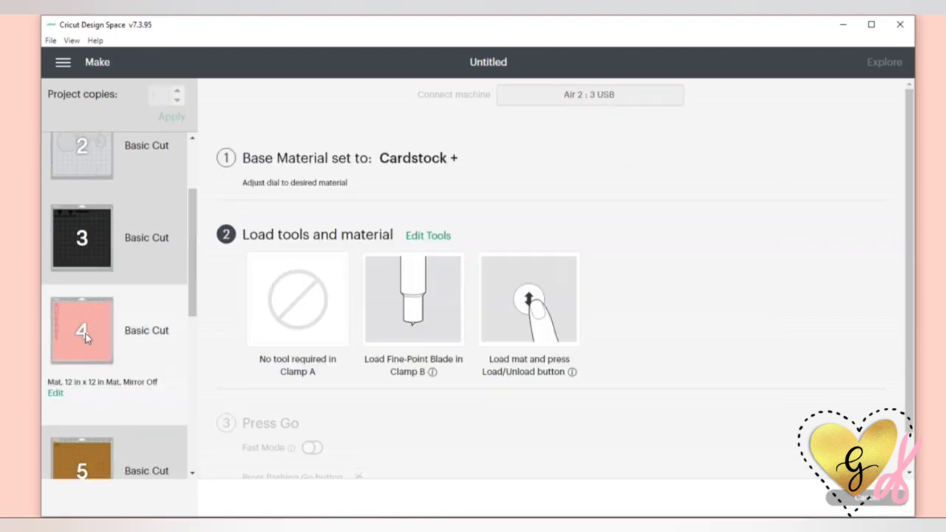
scroll(110, 334, up, 1)
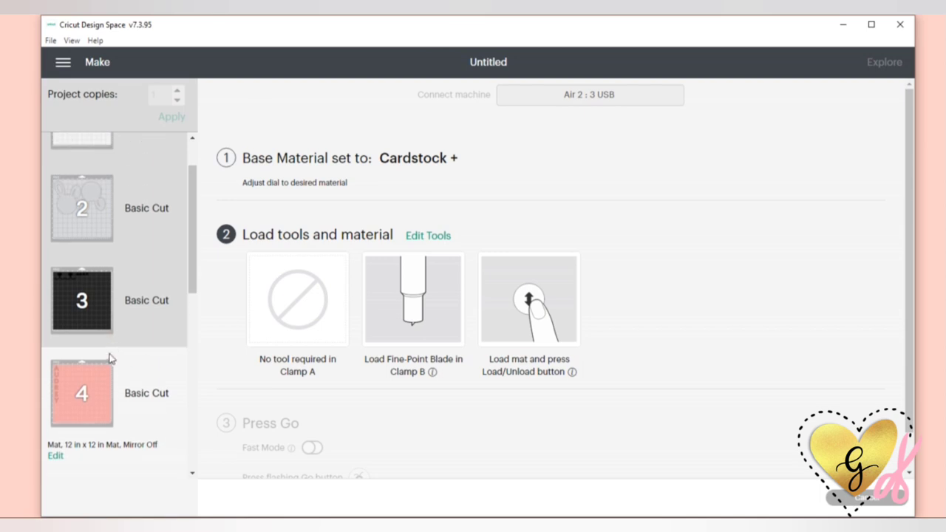